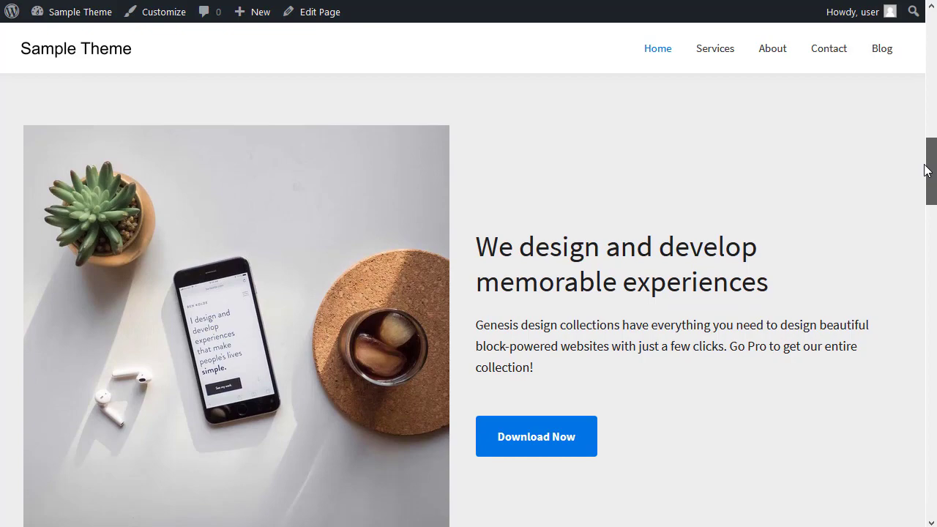
- Open the Site Identity settings of the site in the theme customizer
scroll(926, 170, up, 10)
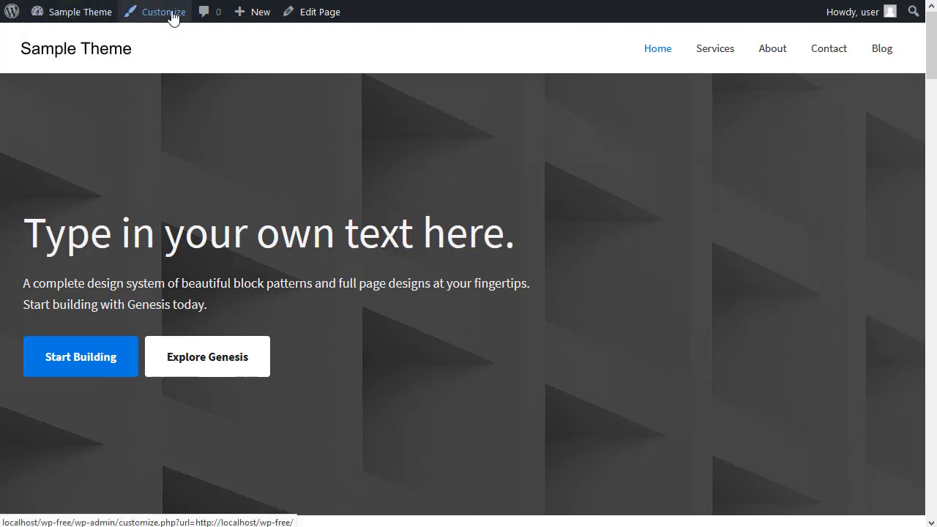
click(160, 13)
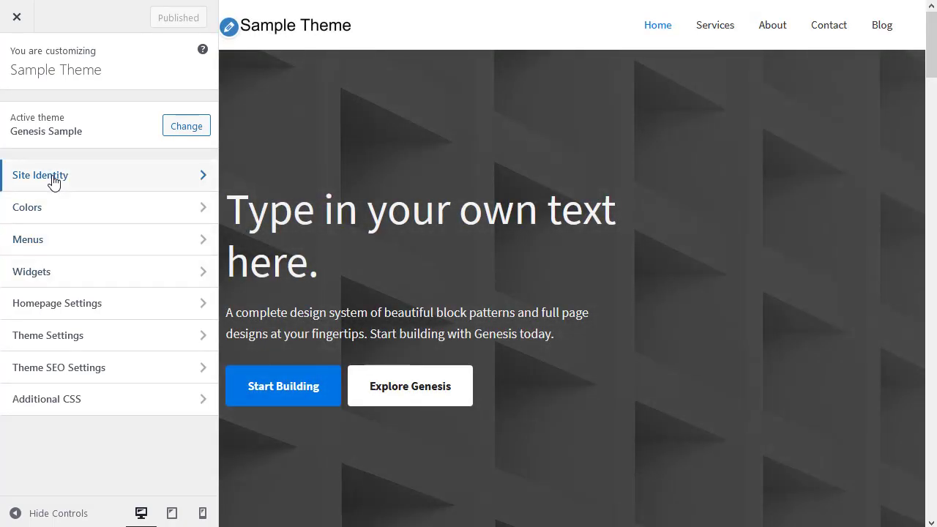
click(54, 181)
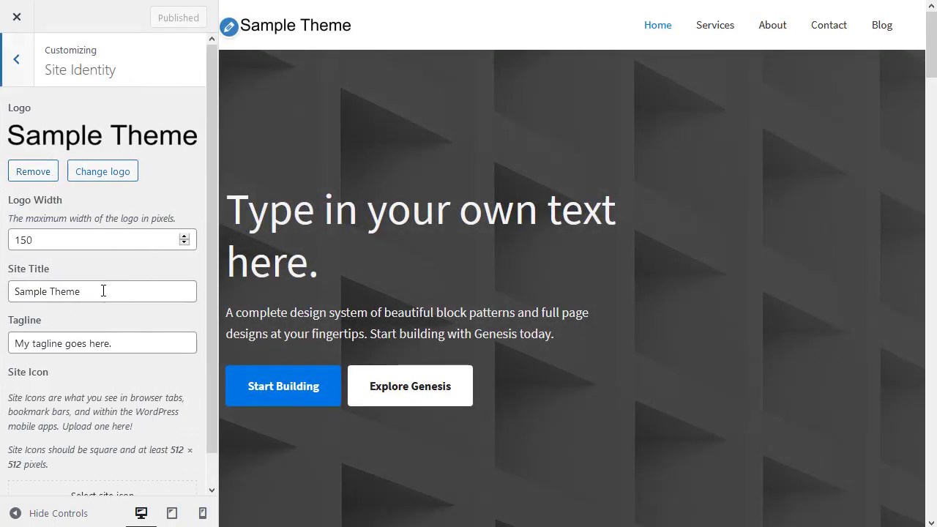
- Set the maximum logo width to 700 pixels
drag(91, 294, 6, 295)
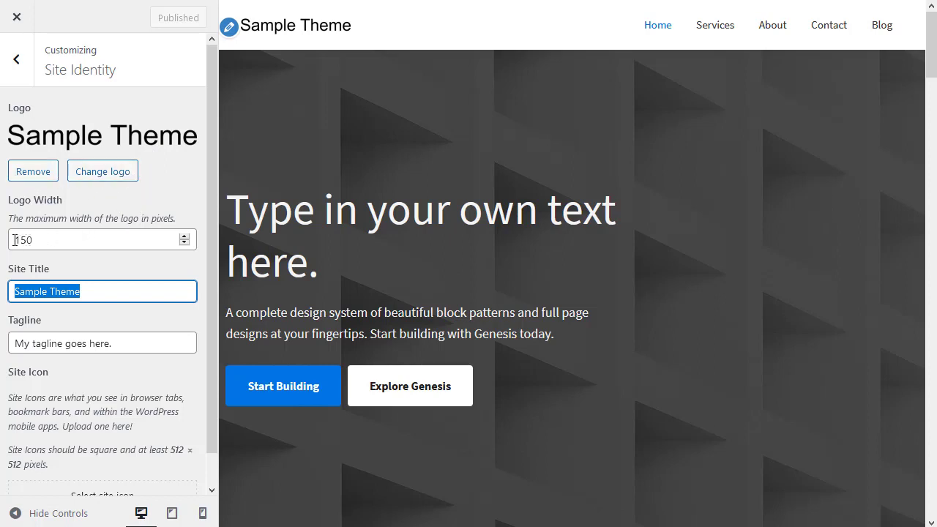
drag(15, 240, 60, 239)
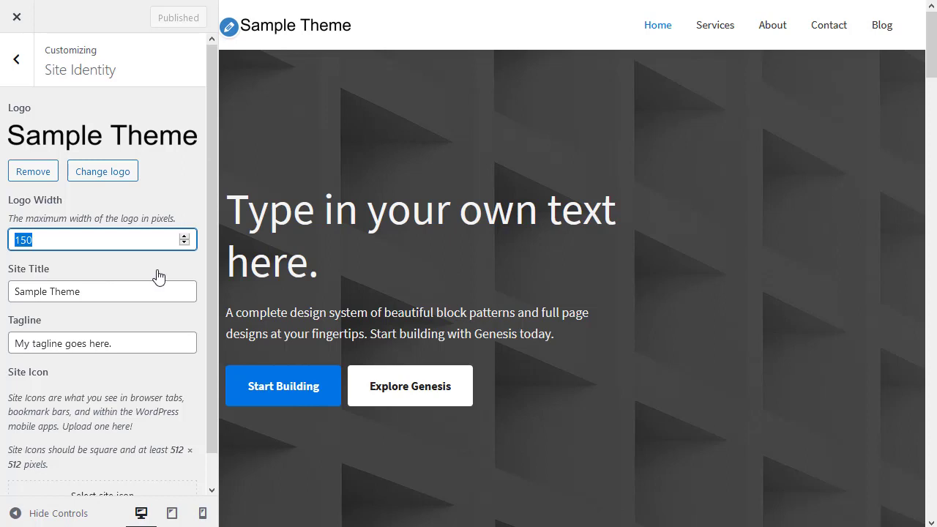
text(700)
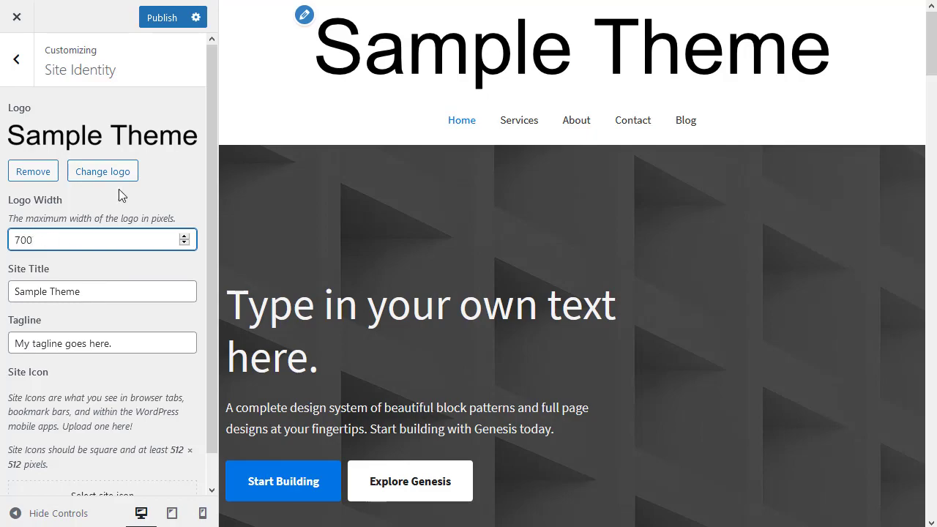
- View the media library's logo choices without changing the logo, and set the logo width to 150 pixels
click(97, 176)
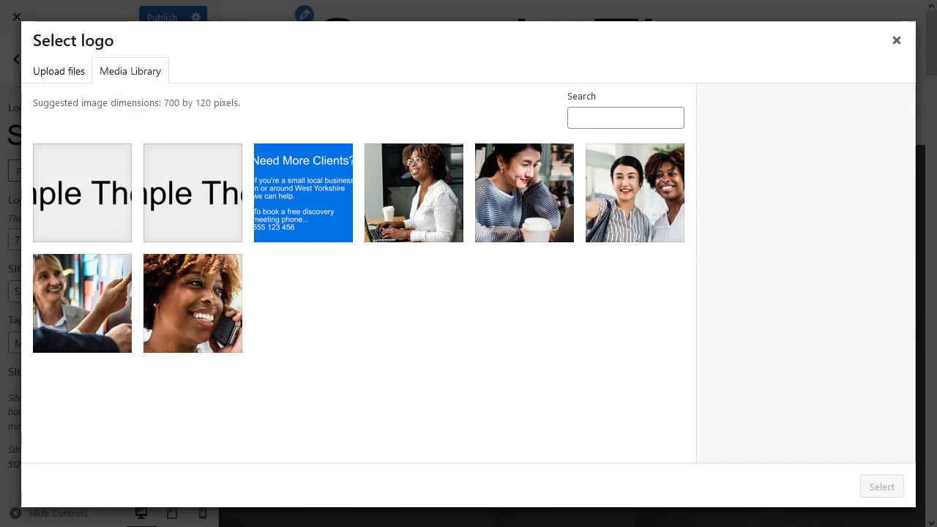
click(906, 37)
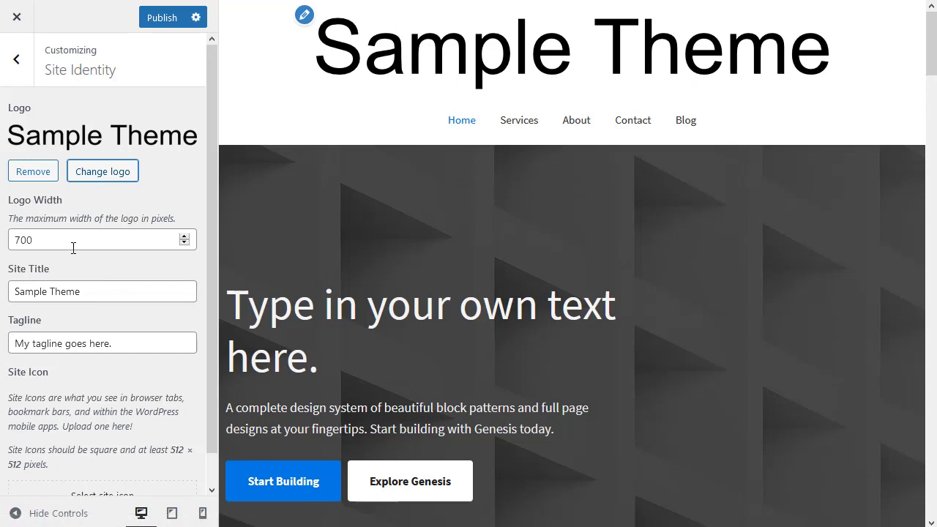
double_click(46, 240)
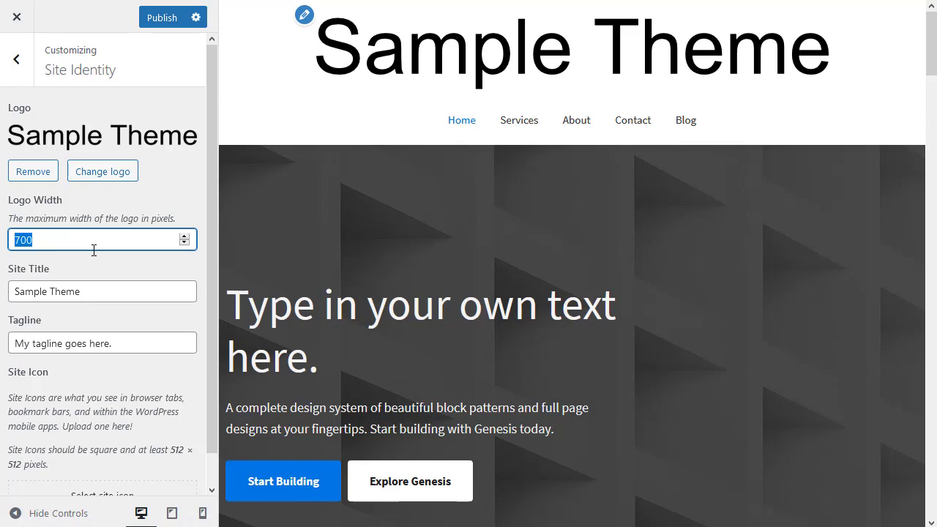
text(150)
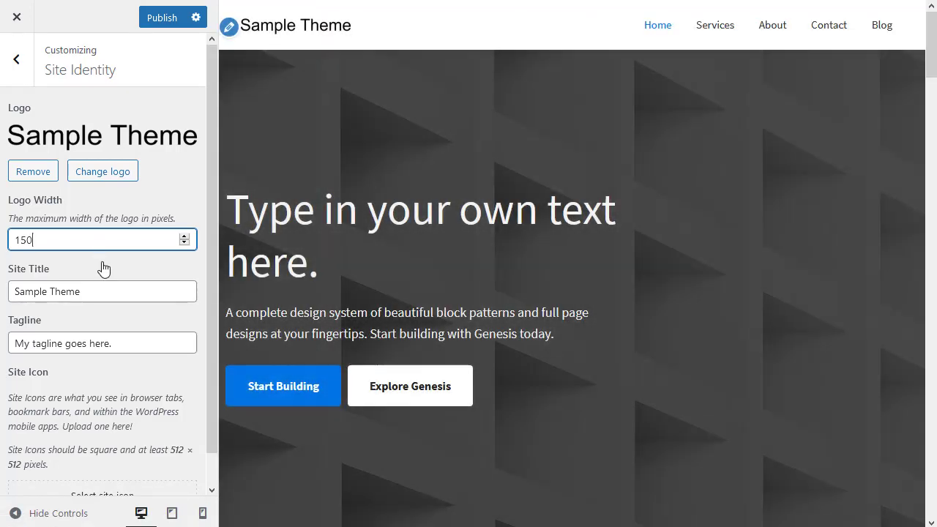
- Preview the site at mobile size and set the logo width to 350 pixels
click(204, 514)
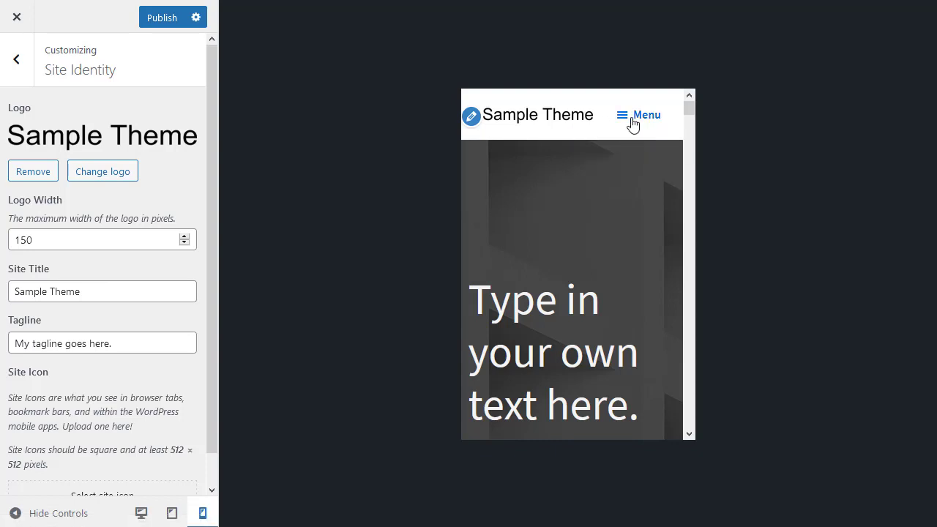
click(34, 240)
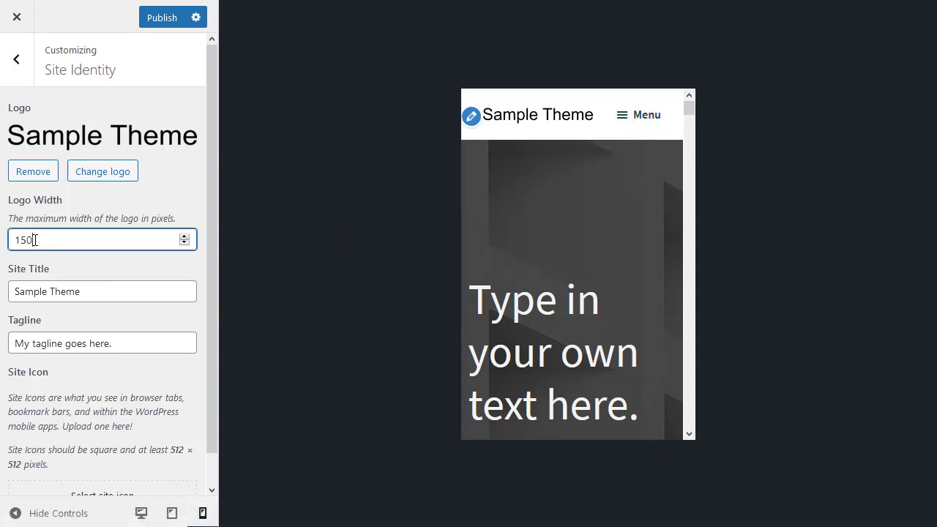
drag(34, 240, 4, 241)
text(350)
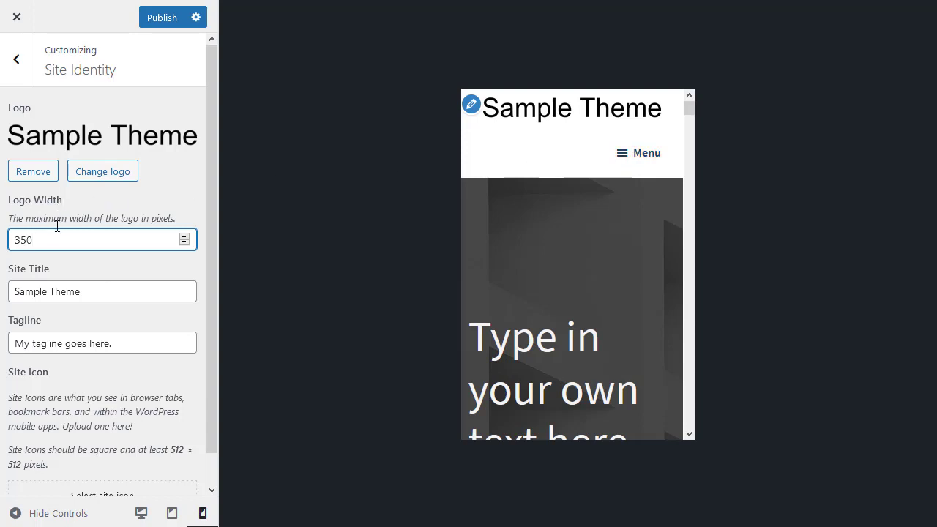
- Set the logo width to 150 pixels and publish the site identity changes
drag(46, 239, 6, 242)
text(150)
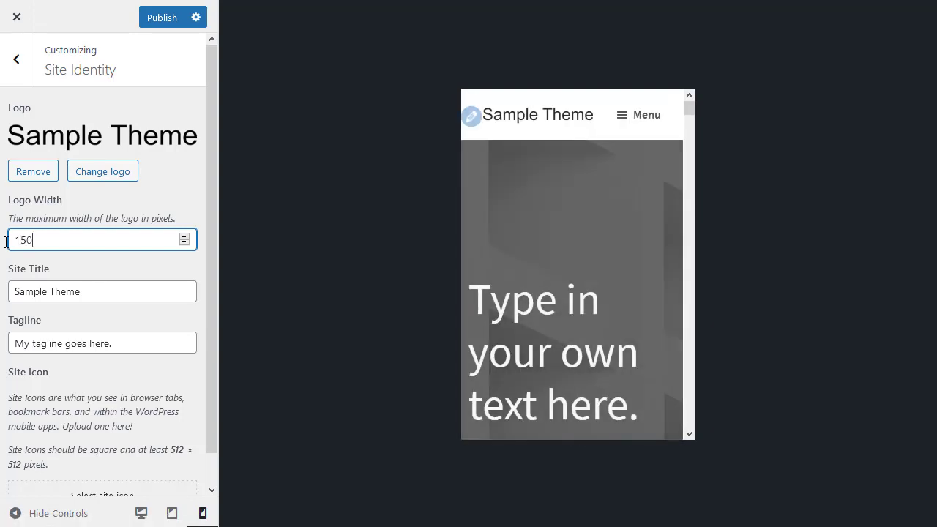
click(155, 21)
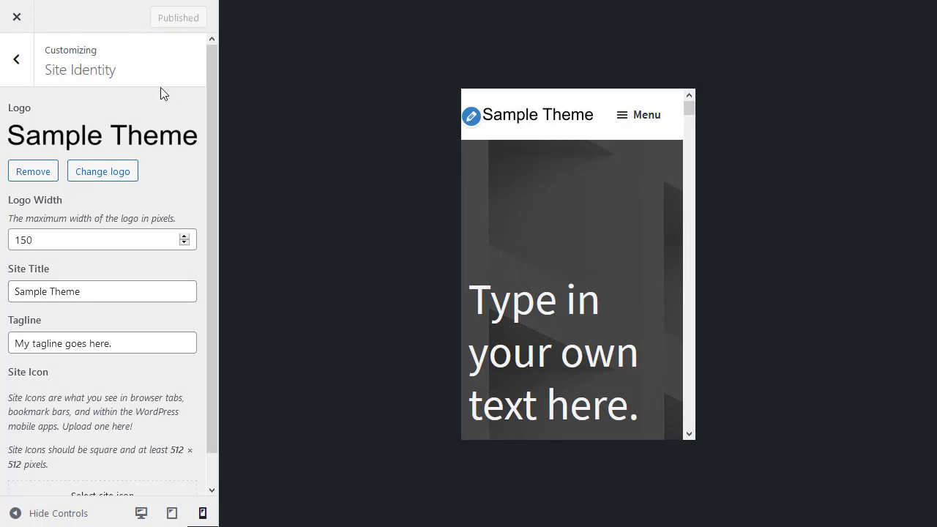
- View the link and accent color settings and switch the site preview back to desktop size
click(18, 60)
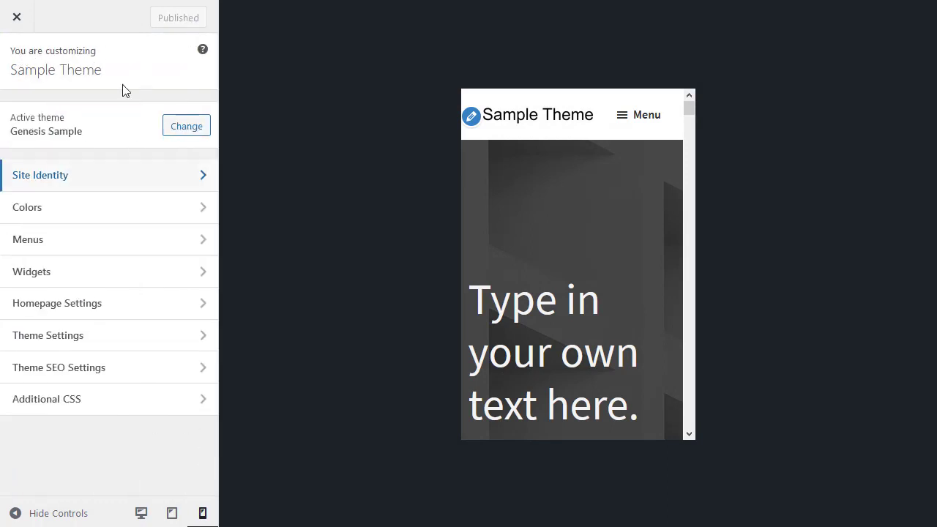
click(68, 212)
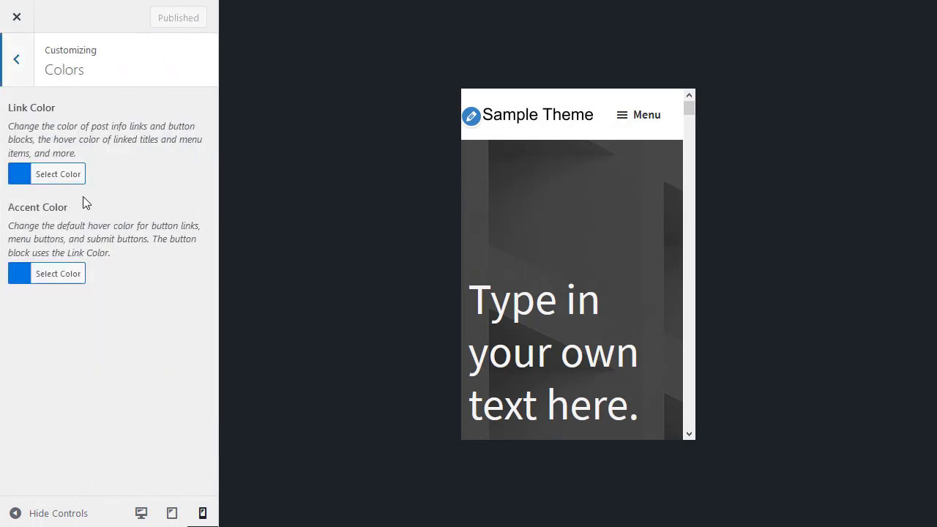
click(141, 513)
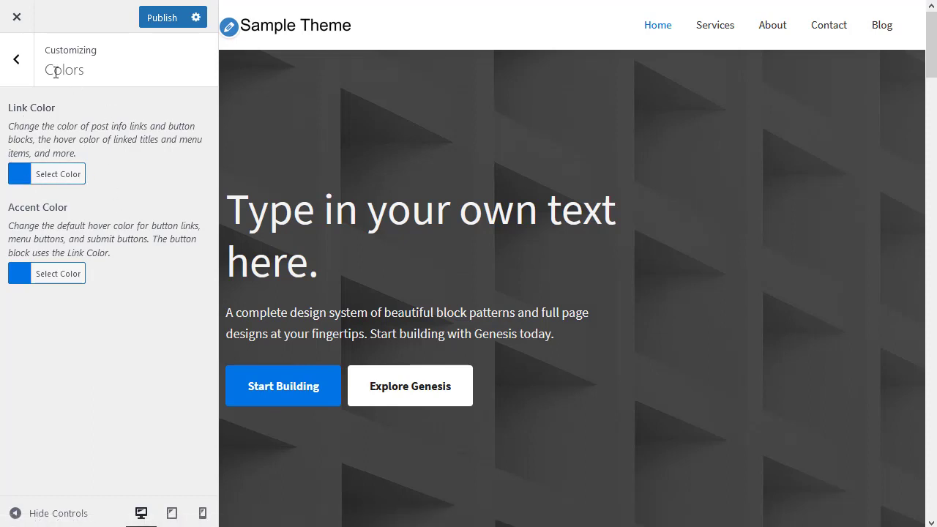
click(16, 63)
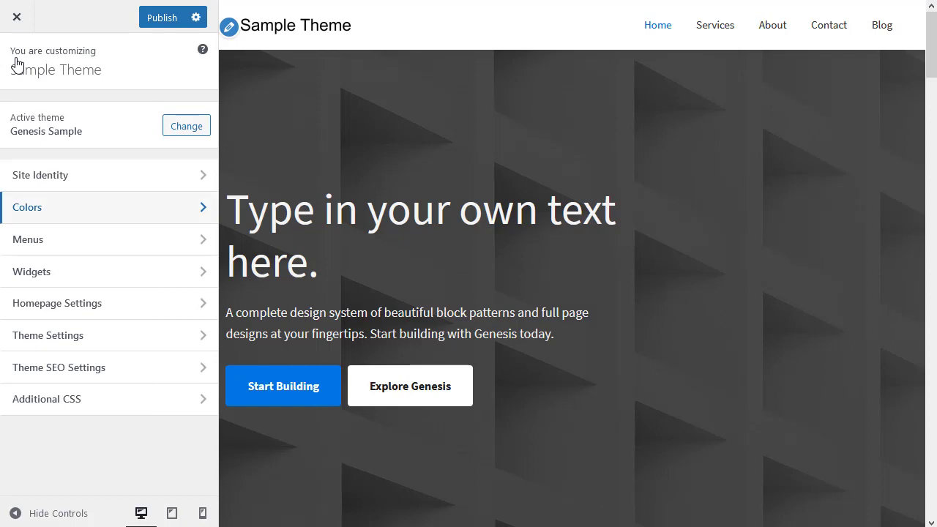
- Review the customizer's Menus settings and the footer areas in its Widgets settings
click(74, 244)
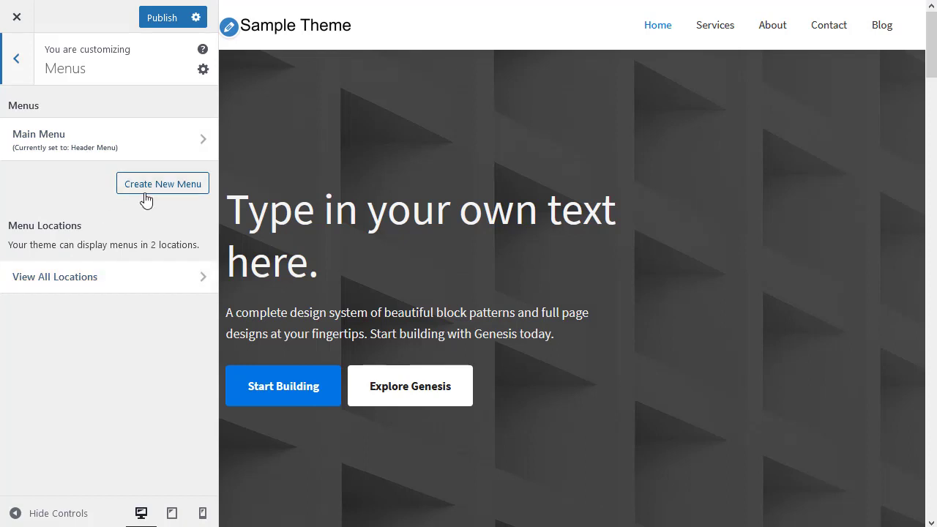
click(17, 58)
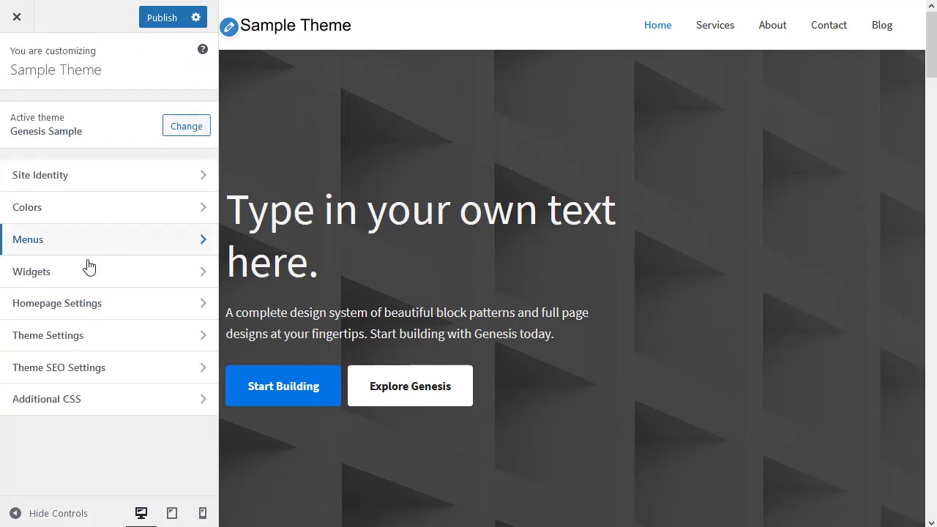
click(54, 278)
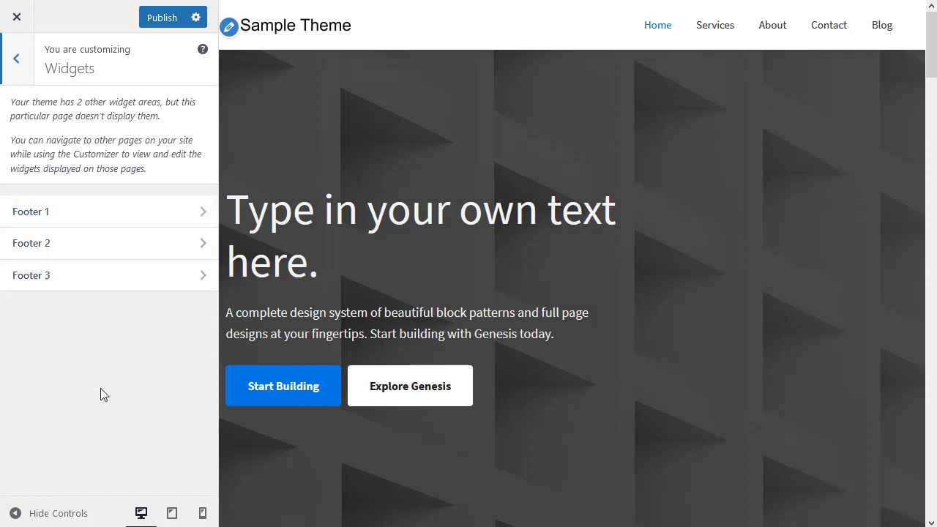
click(16, 59)
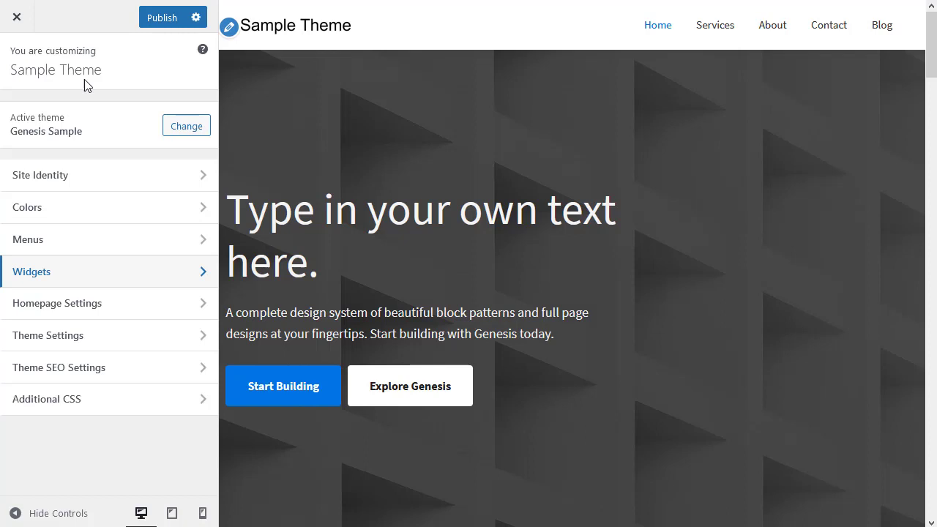
- Review the Homepage Settings, including the pages available as the static homepage and the posts page
click(96, 305)
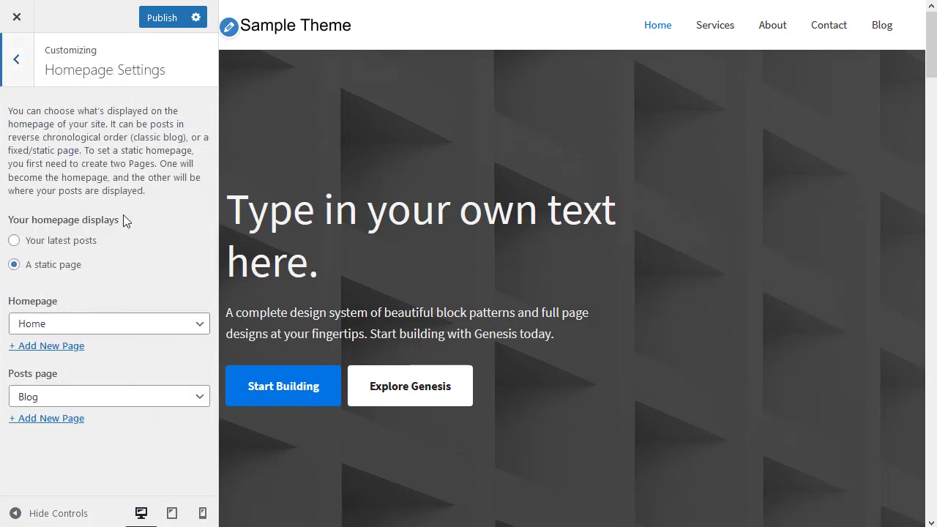
click(94, 327)
click(93, 327)
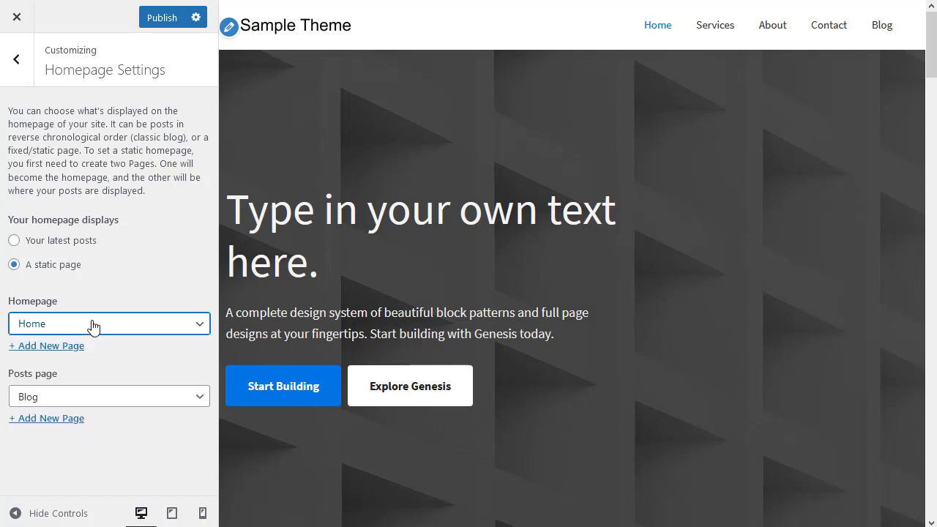
click(90, 396)
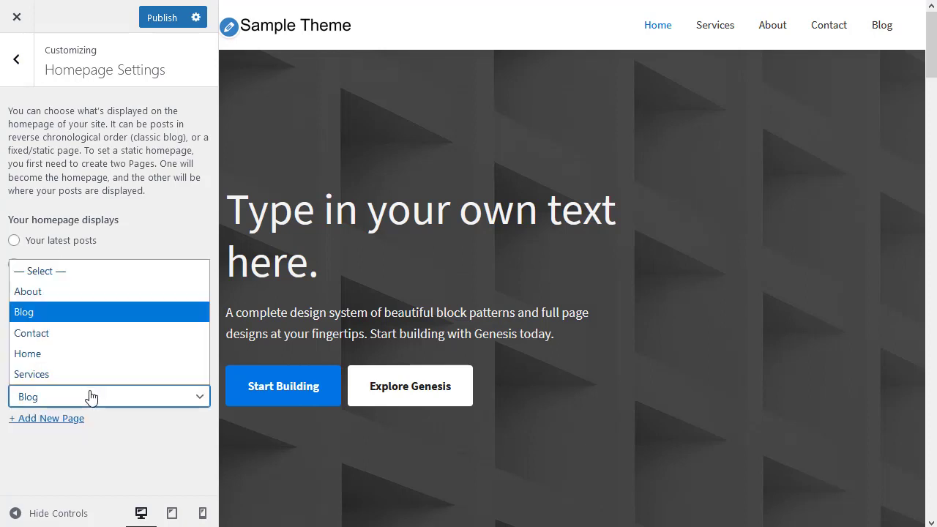
click(91, 396)
click(119, 223)
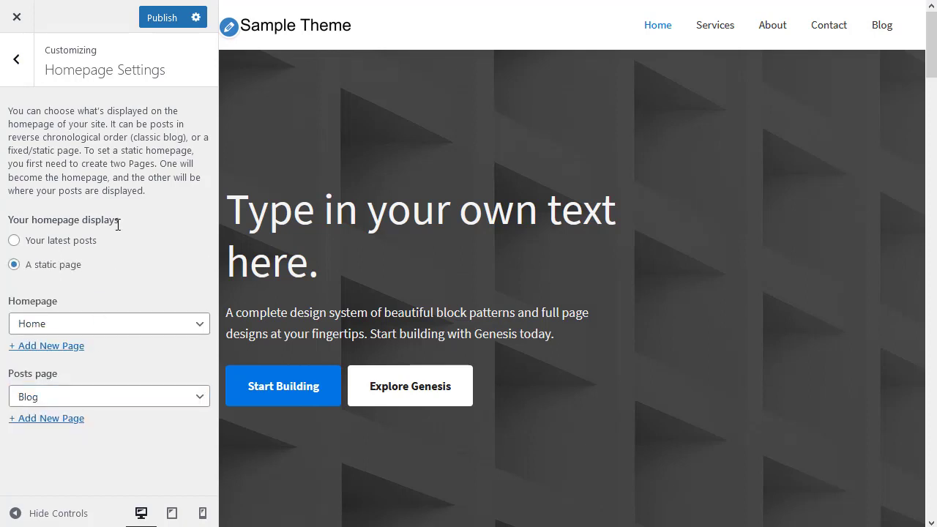
click(17, 62)
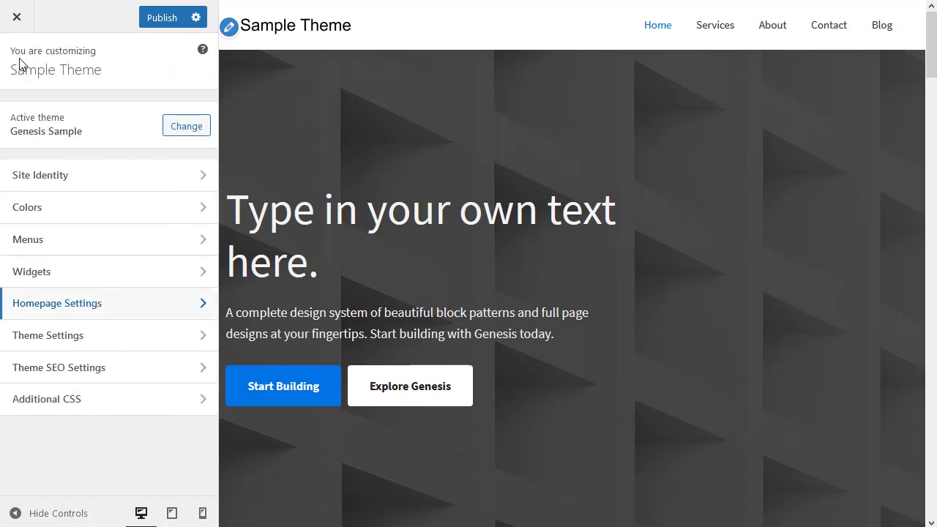
- Examine the update-check and notification e-mail options in the Theme Settings
click(69, 341)
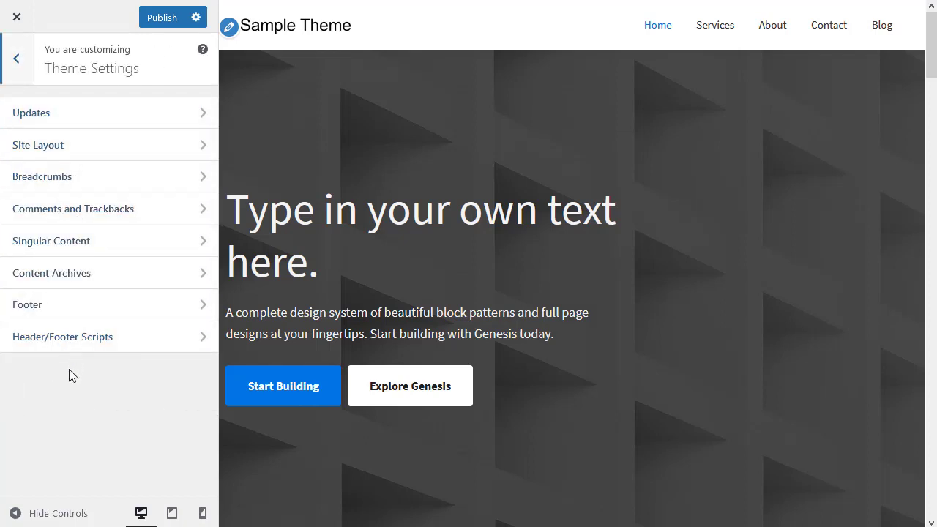
click(48, 114)
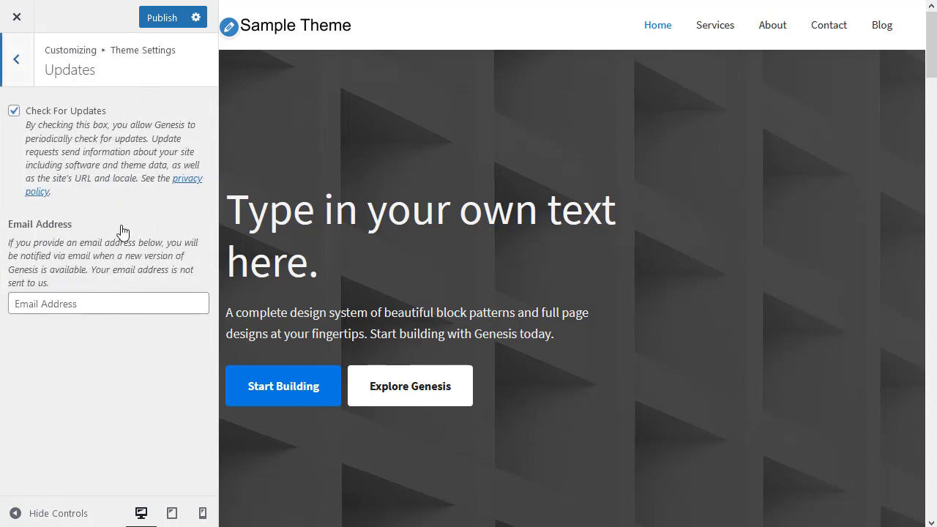
click(17, 61)
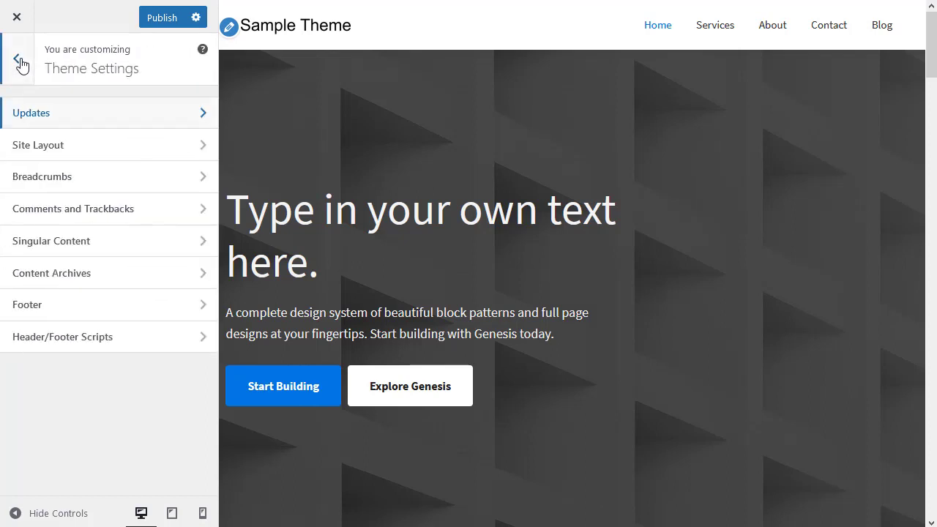
- Review the available site layouts in the Theme Settings without changing the layout
click(83, 155)
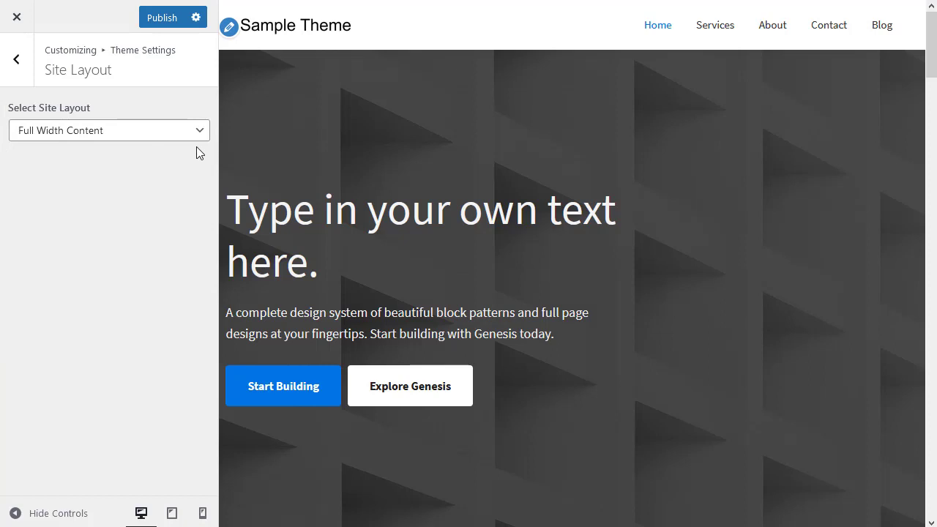
click(106, 132)
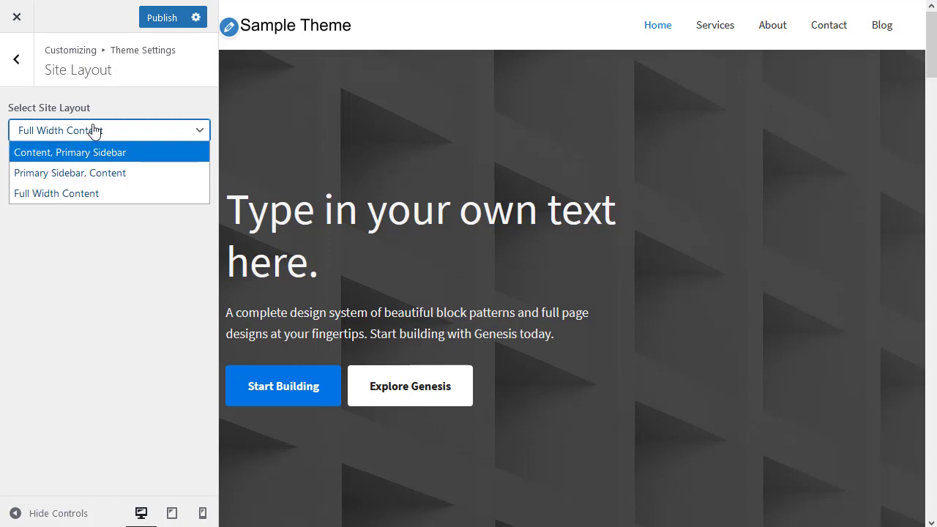
click(63, 226)
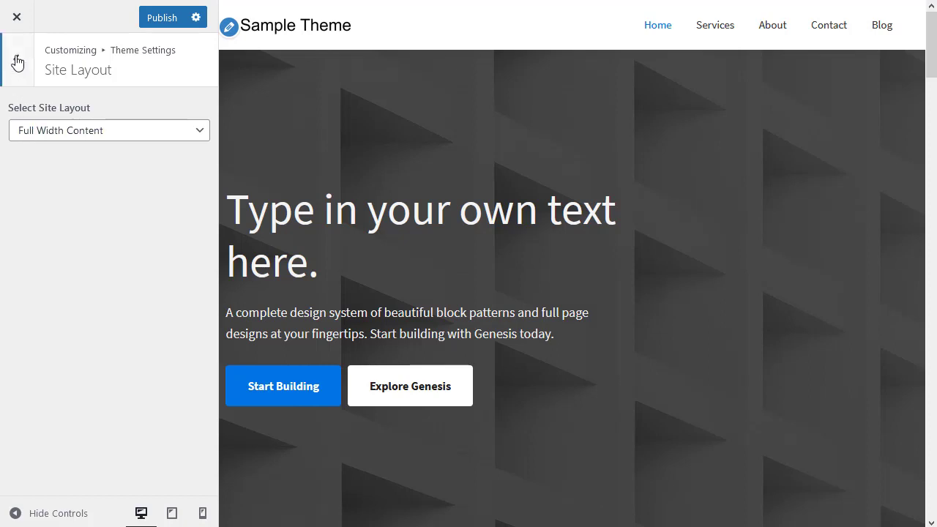
click(17, 62)
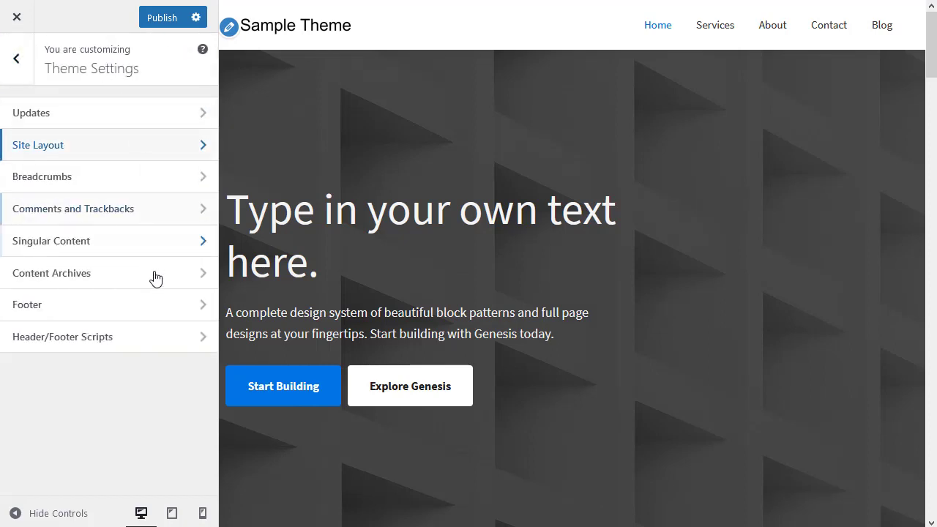
- Enable breadcrumbs on single posts in the Theme Settings' Breadcrumbs options
click(73, 180)
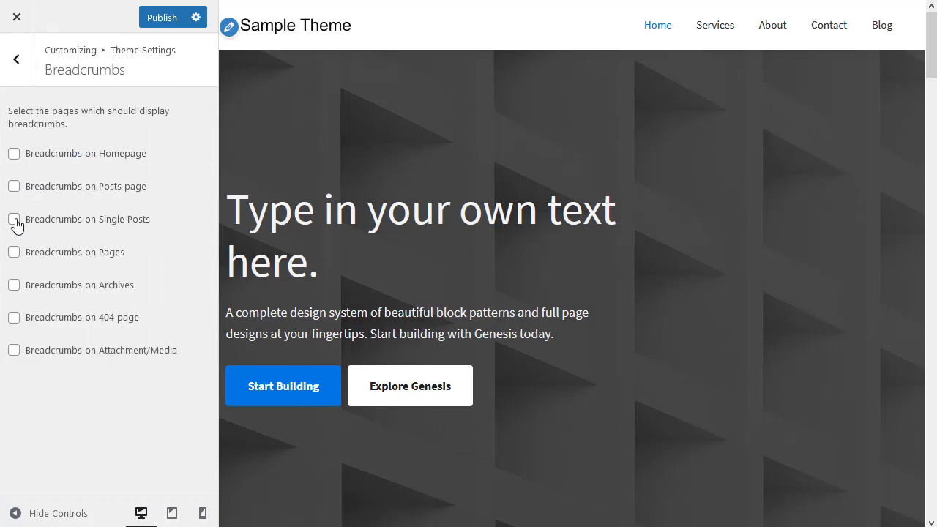
click(15, 221)
click(18, 60)
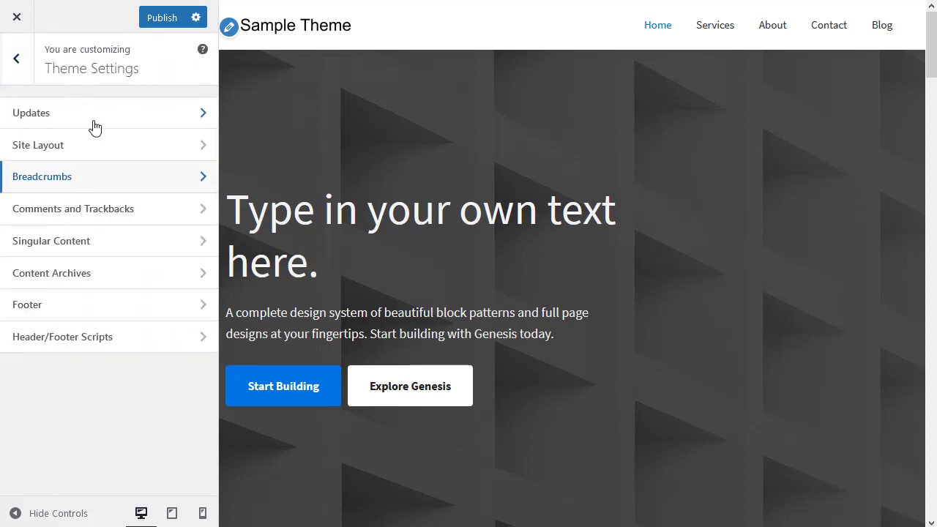
- Try enabling comments on posts in the Comments and Trackbacks settings and disable them again
click(85, 209)
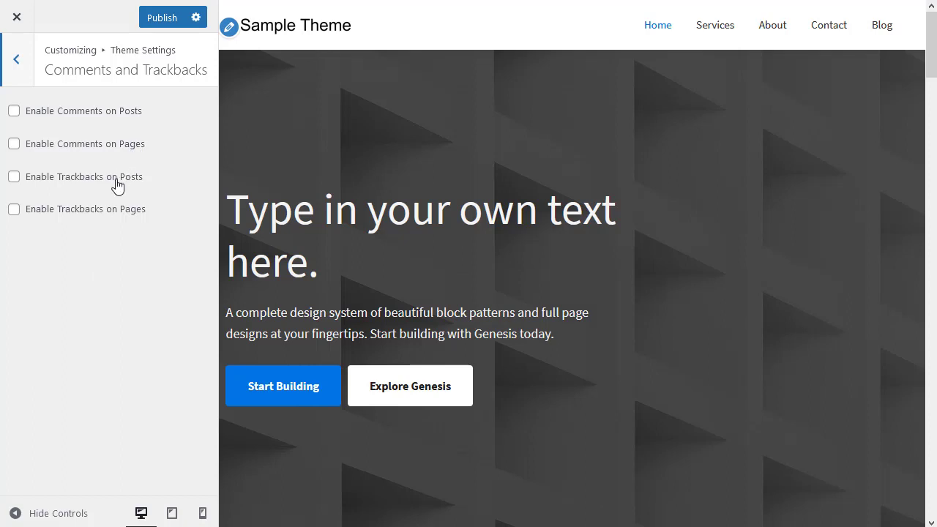
click(14, 113)
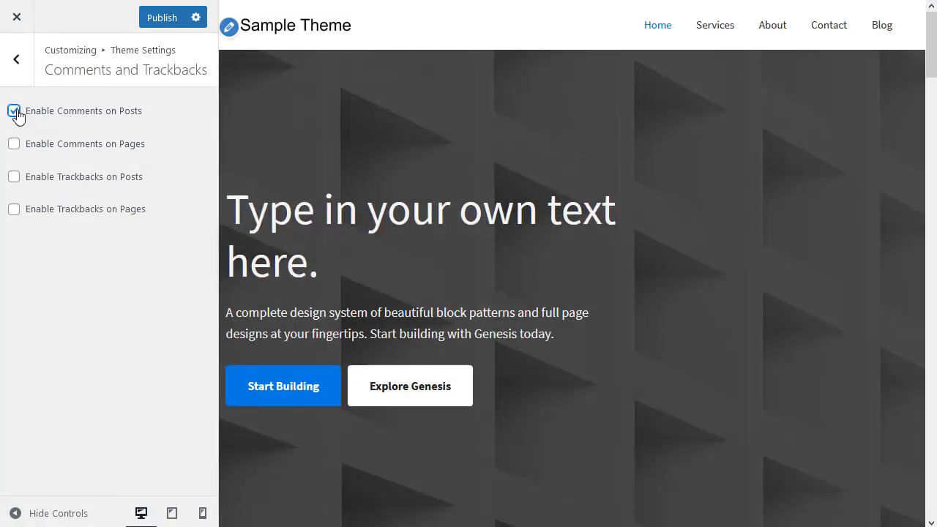
click(14, 111)
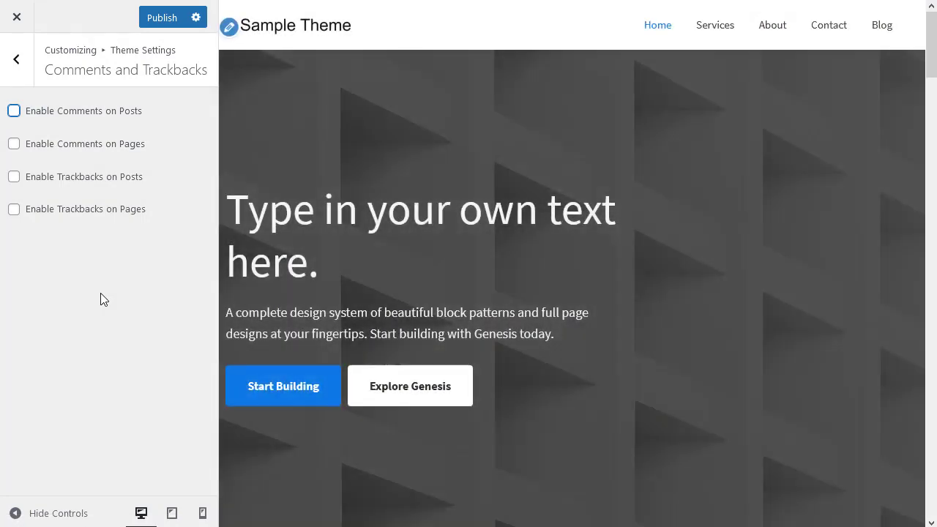
click(18, 62)
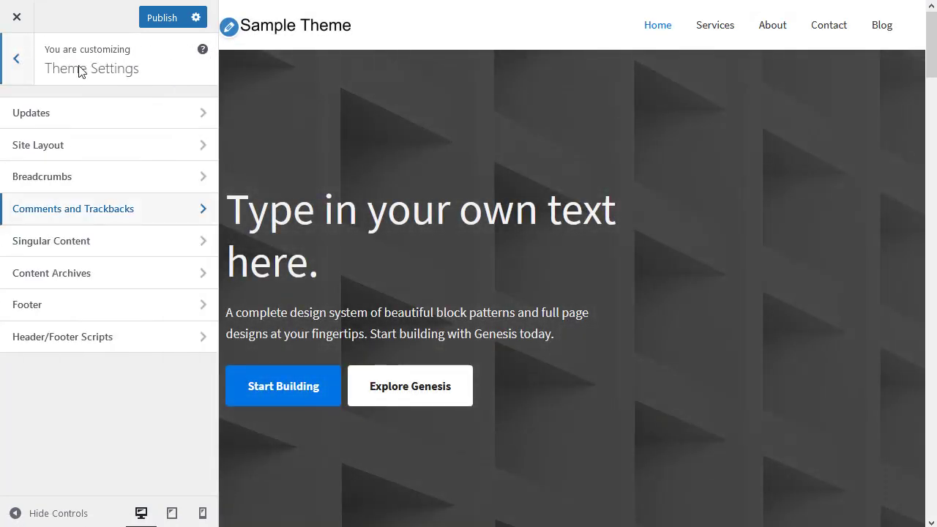
- Open the Singular Content settings and preview the blog post "Why Technology Matters"
click(60, 243)
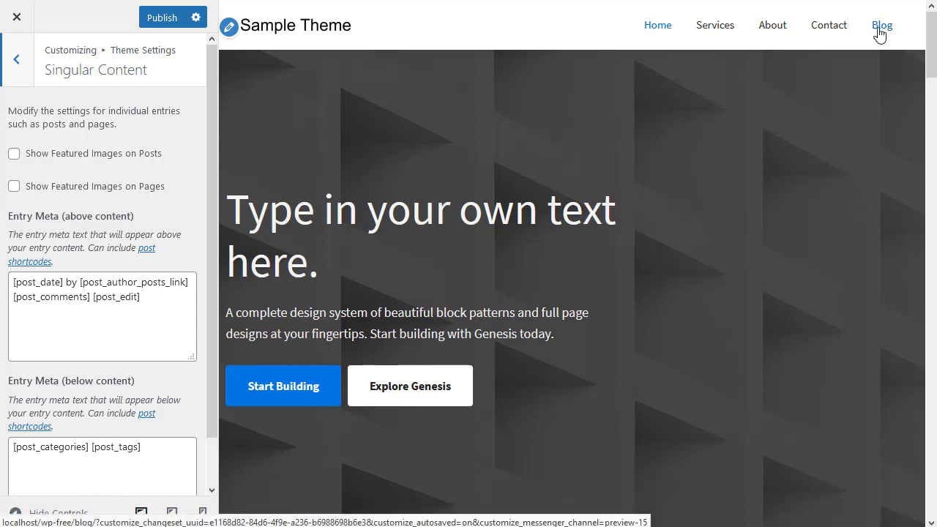
click(881, 33)
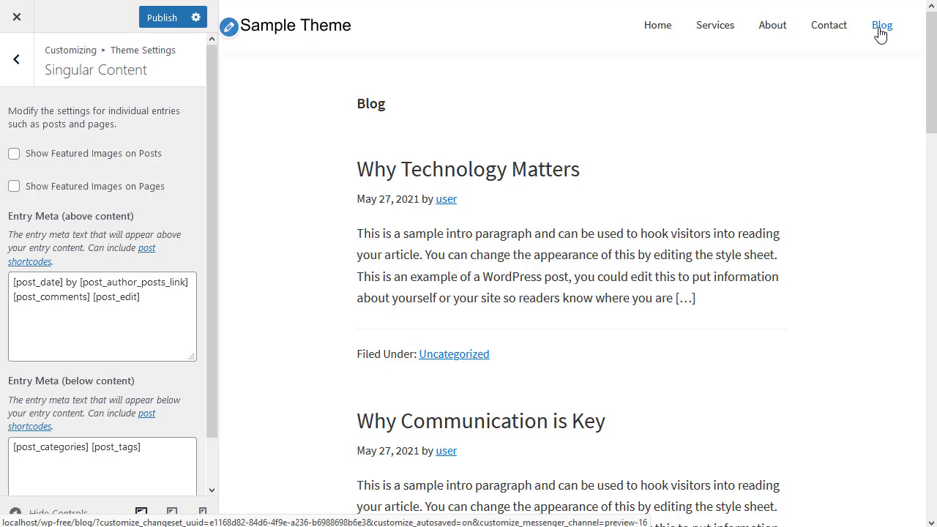
click(561, 179)
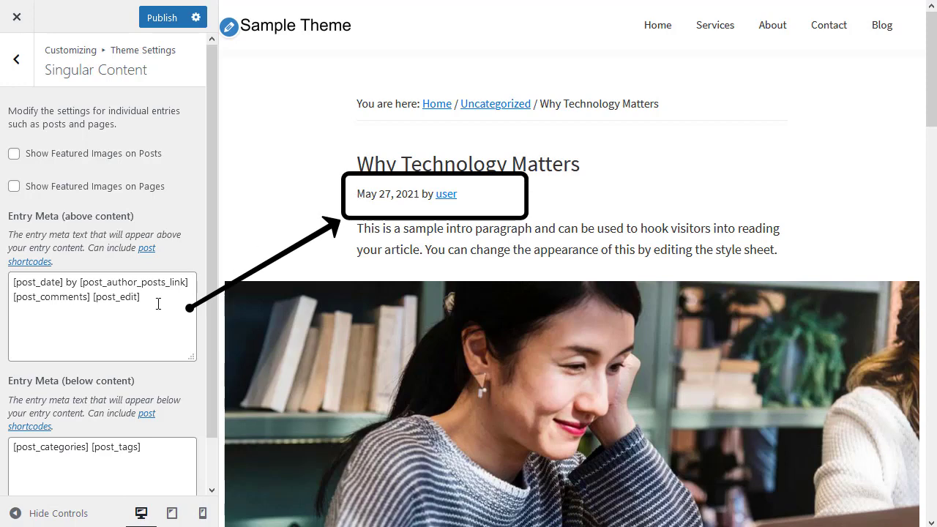
- Clear the entry meta above the content and restore it as "[post_date] by [post_author_posts_link] [post_comments] [post_edit]"
drag(157, 301, 3, 270)
key(ctrl+c)
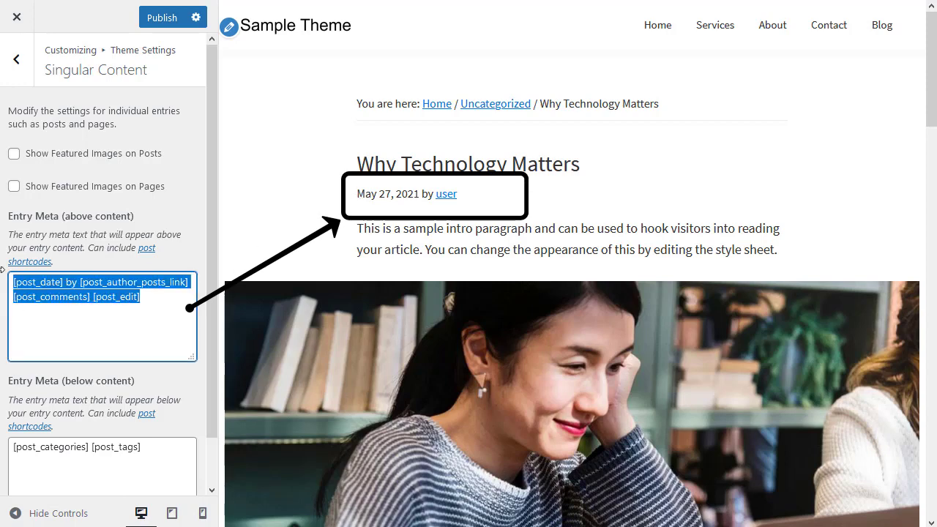
key(BackSpace)
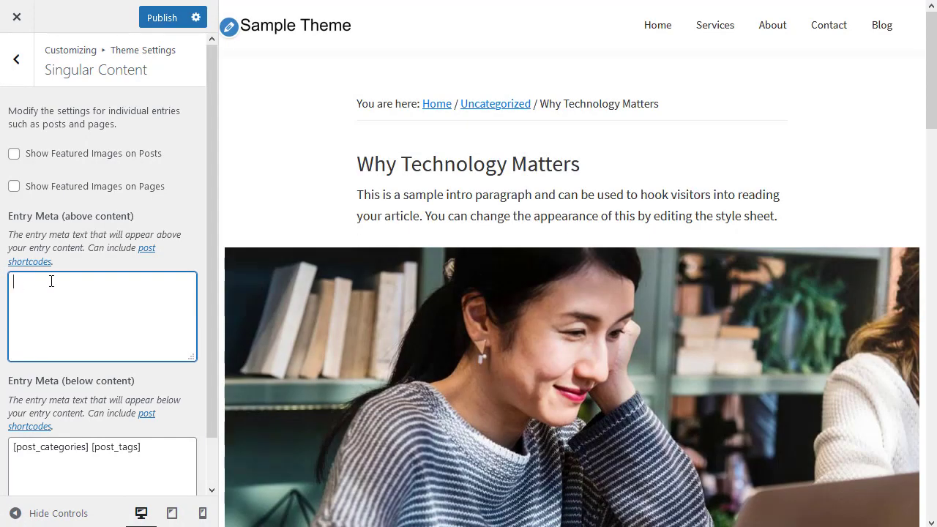
key(ctrl+v)
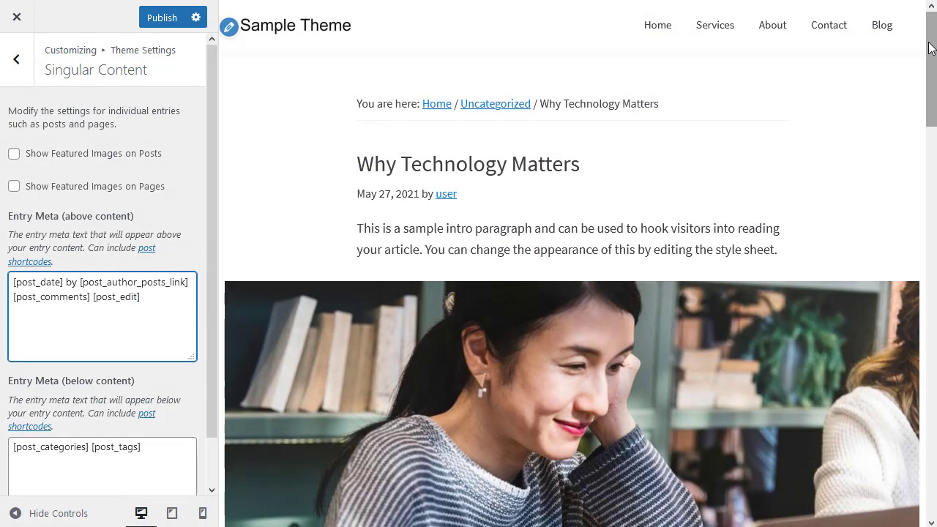
- Clear the entry meta below the content and restore it as "[post_categories] [post_tags]"
drag(931, 47, 934, 327)
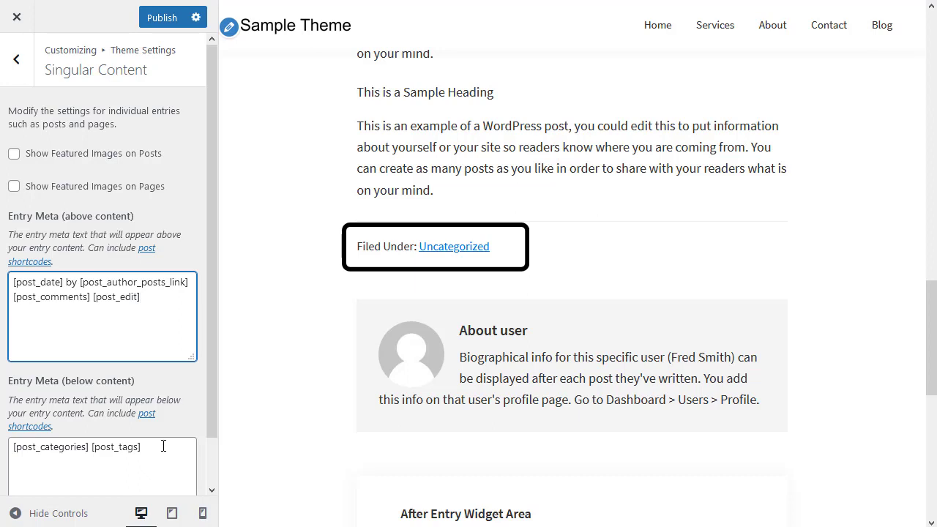
drag(168, 446, 4, 448)
key(ctrl+c)
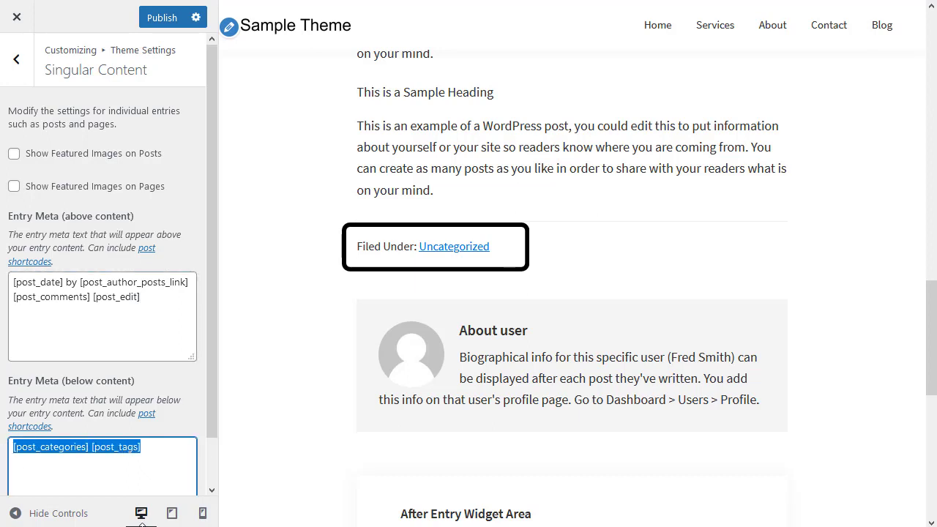
key(BackSpace)
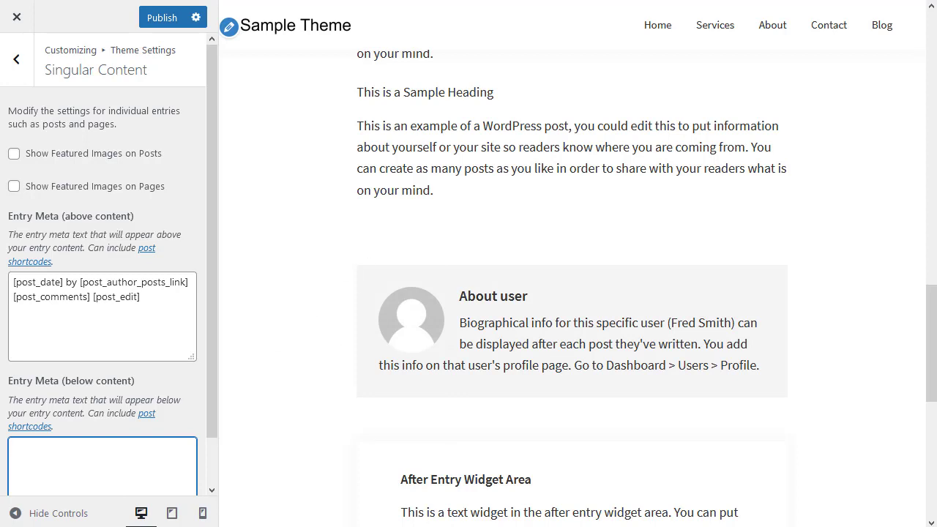
key(ctrl+v)
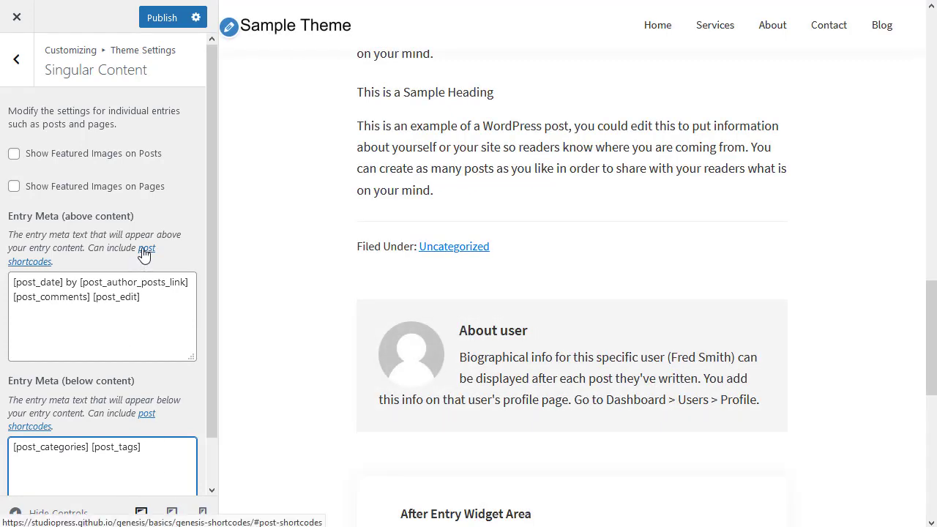
- Look up the available post shortcodes in the Genesis documentation and review the remaining Singular Content options
click(37, 262)
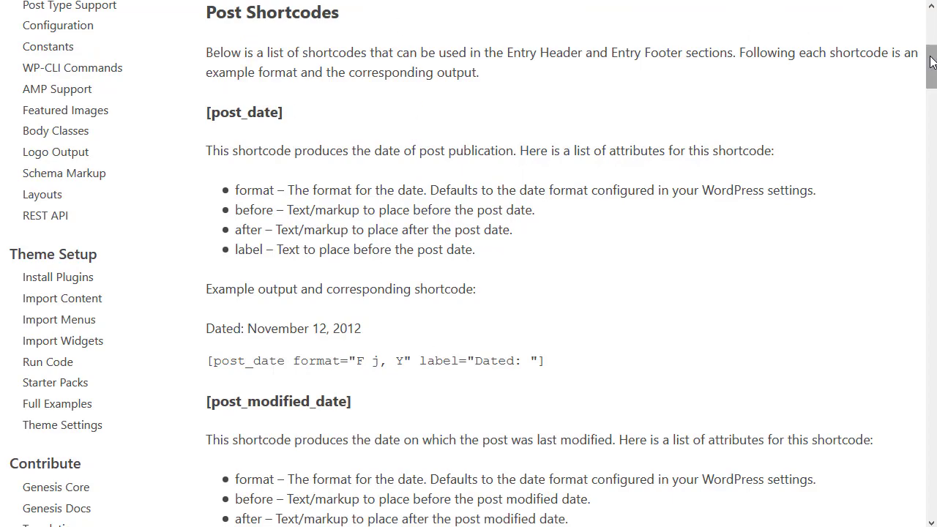
drag(933, 62, 933, 179)
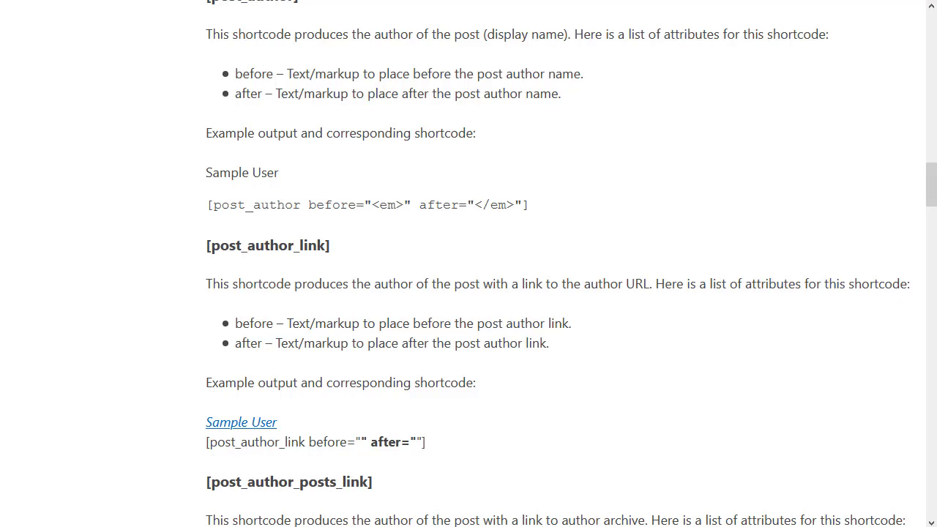
key(ctrl+w)
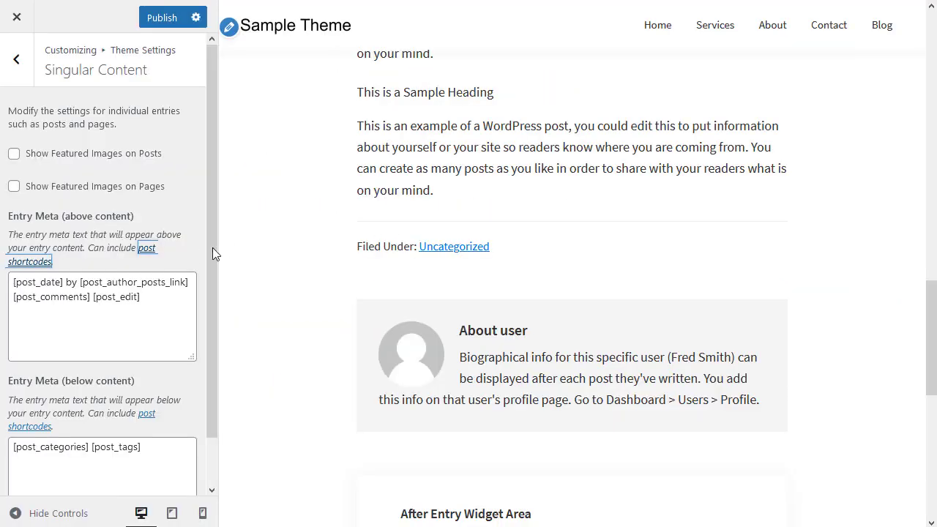
key(Tab)
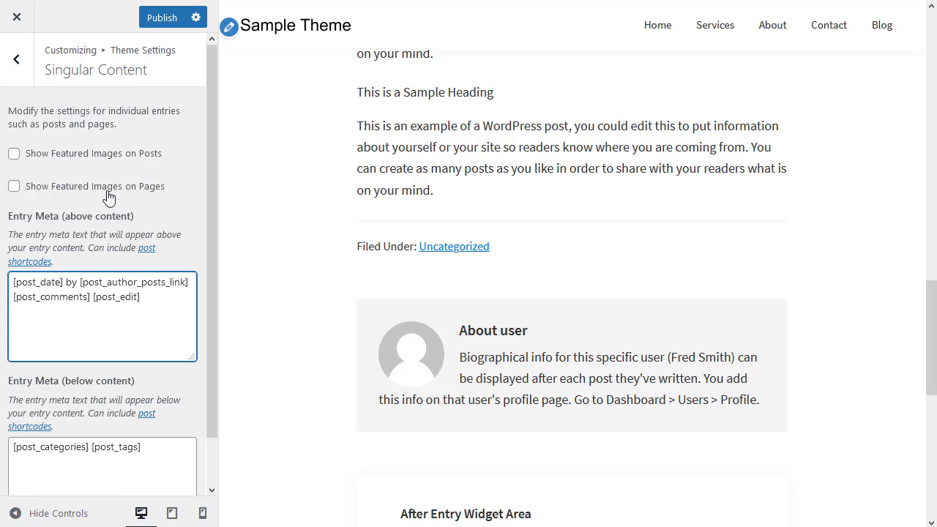
scroll(184, 353, down, 1)
scroll(184, 353, up, 1)
click(16, 62)
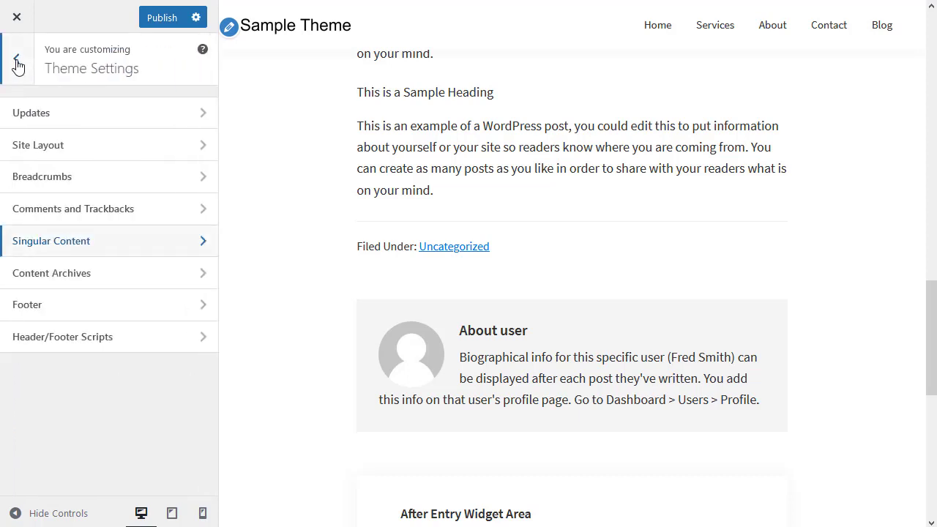
- Open the Content Archives settings and preview the Blog page
click(75, 277)
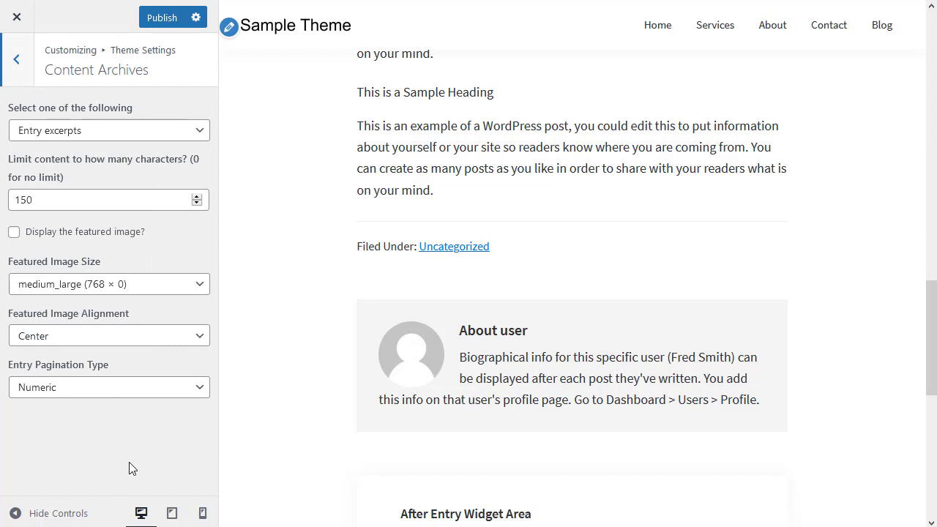
click(881, 25)
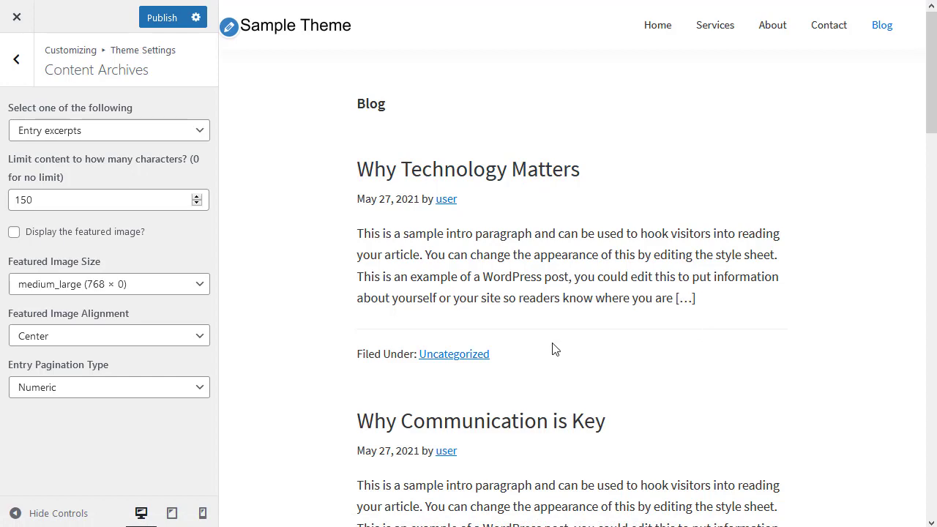
mouse_move(933, 68)
mouse_down()
mouse_move(933, 133)
mouse_move(933, 58)
mouse_up()
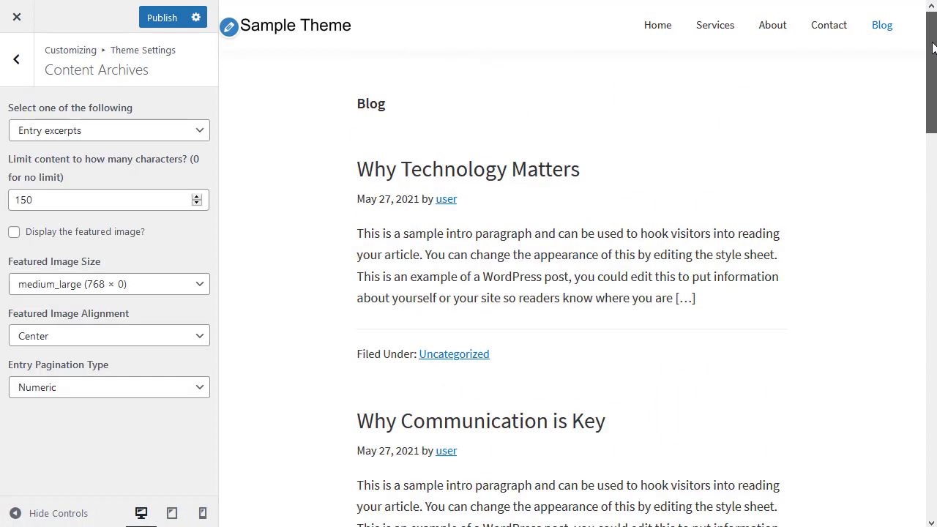
- Switch the archives to Entry content with a character limit of 0 and inspect the full posts in the blog preview
click(120, 135)
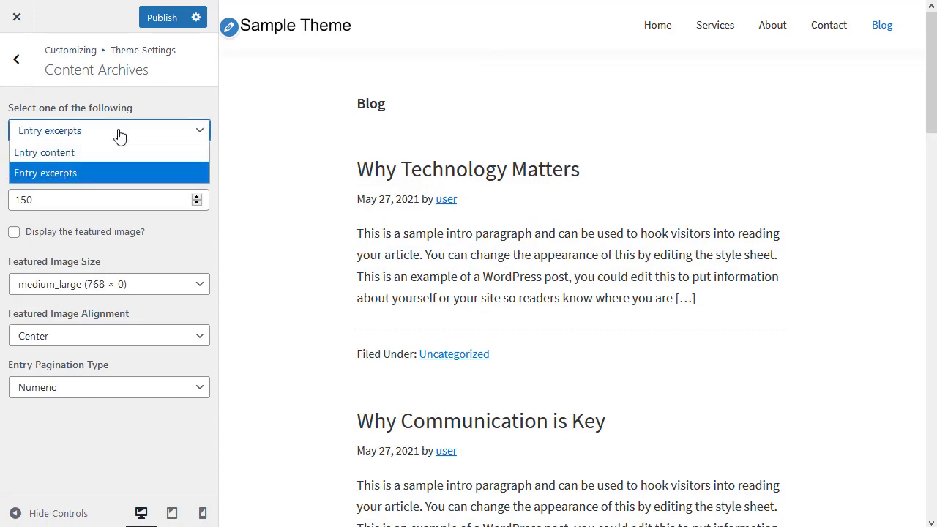
click(94, 154)
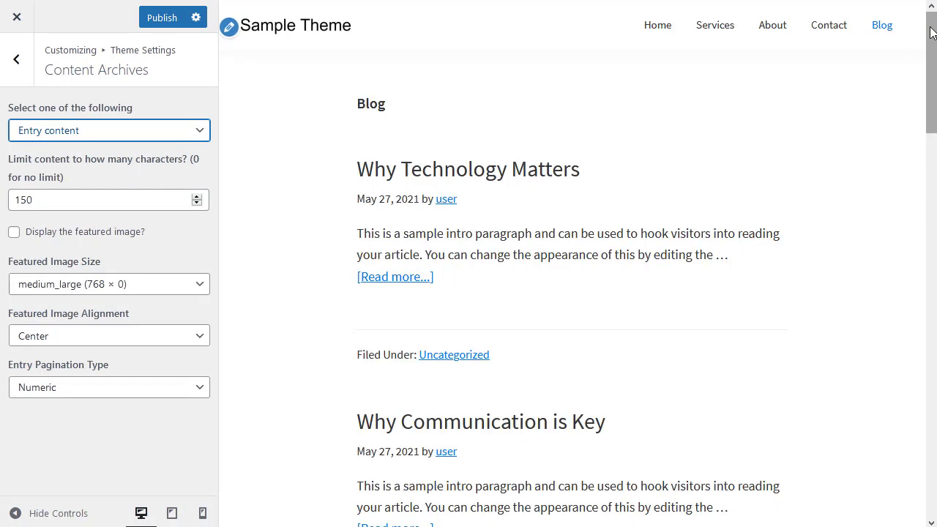
double_click(51, 197)
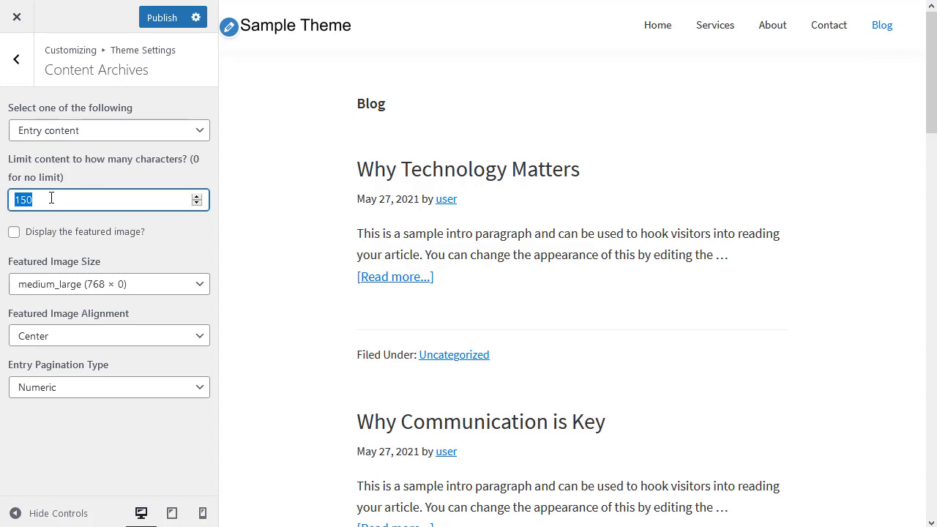
key(BackSpace)
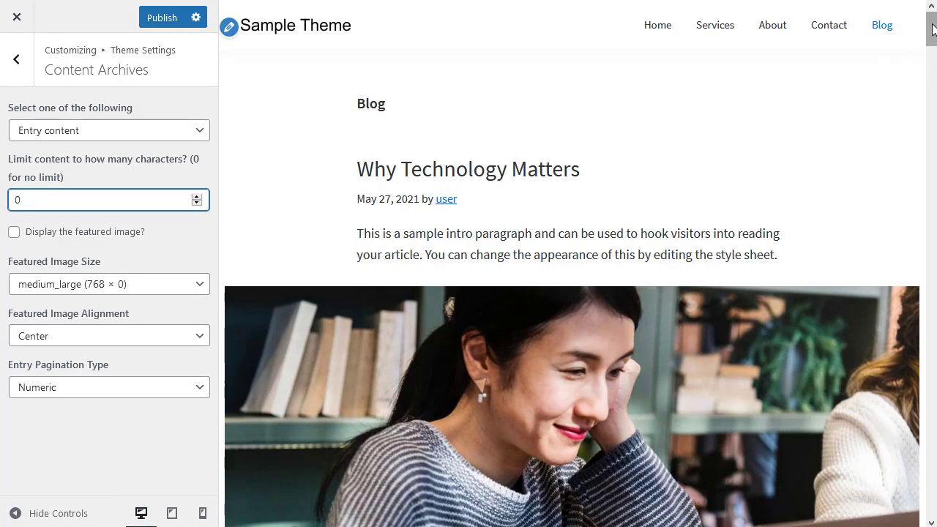
click(933, 30)
drag(934, 30, 934, 264)
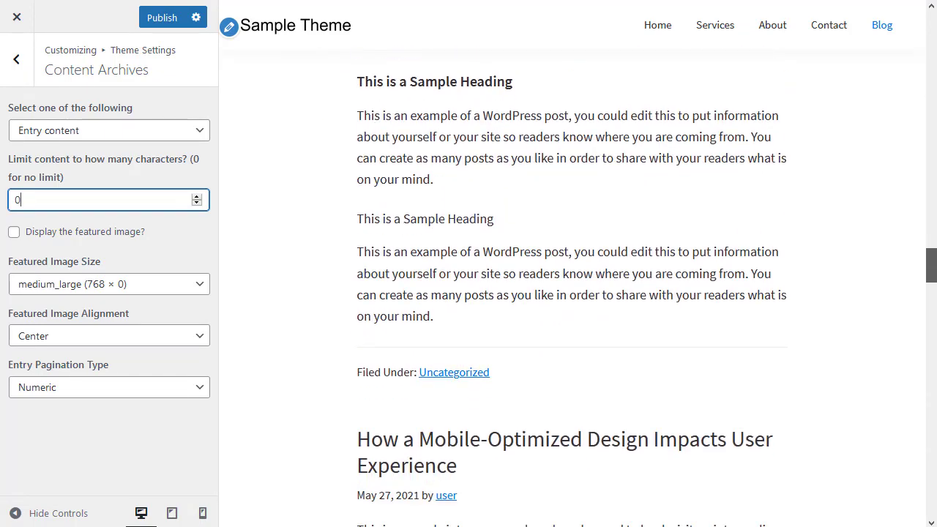
- Set the archives back to Entry excerpts with a character limit of 150
click(166, 132)
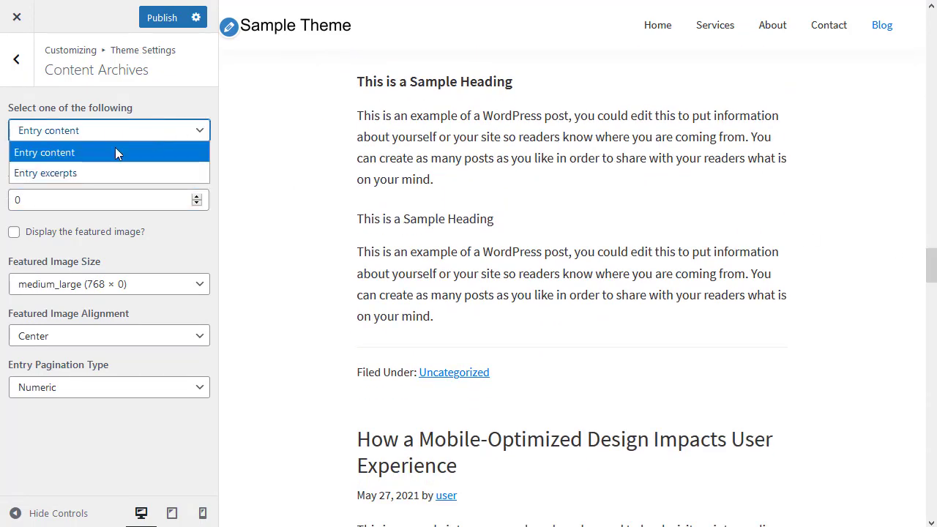
click(82, 169)
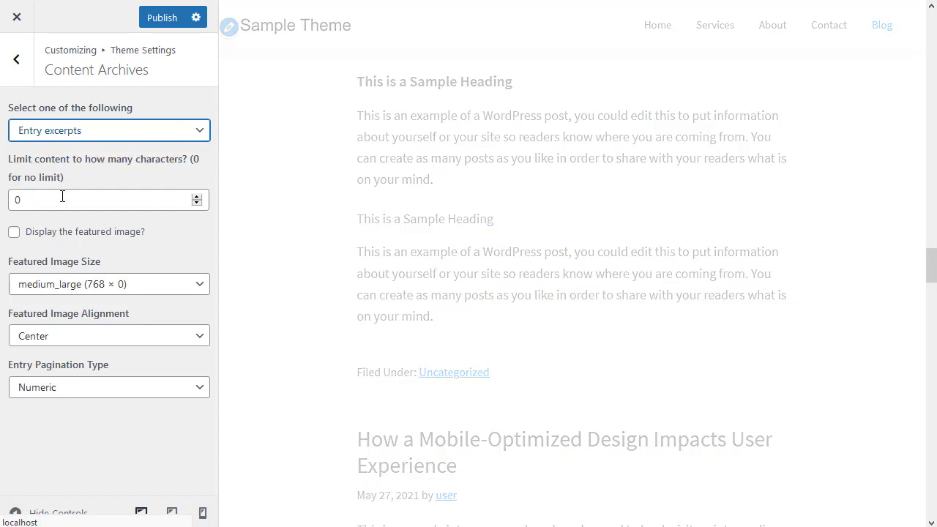
double_click(61, 199)
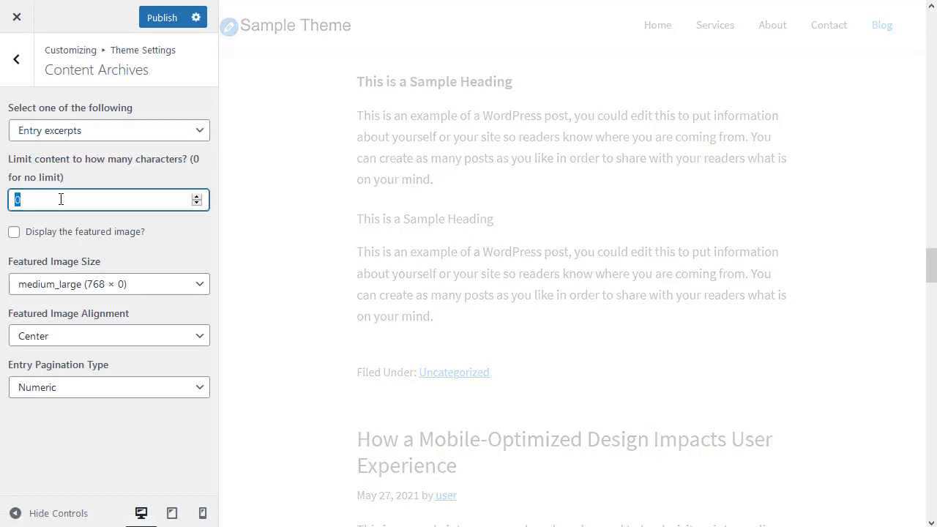
text(150)
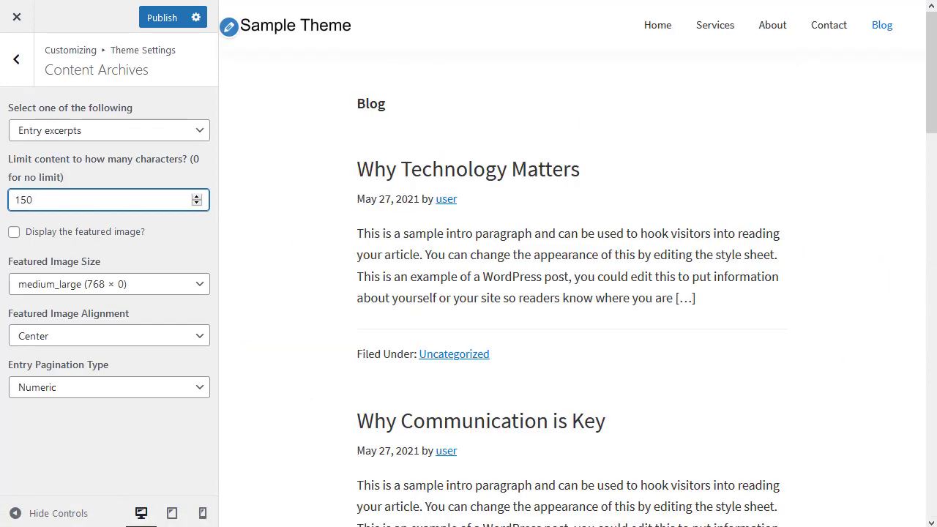
- Inspect the excerpts in the Blog preview and view the Entry Pagination Type choices
drag(933, 64, 934, 125)
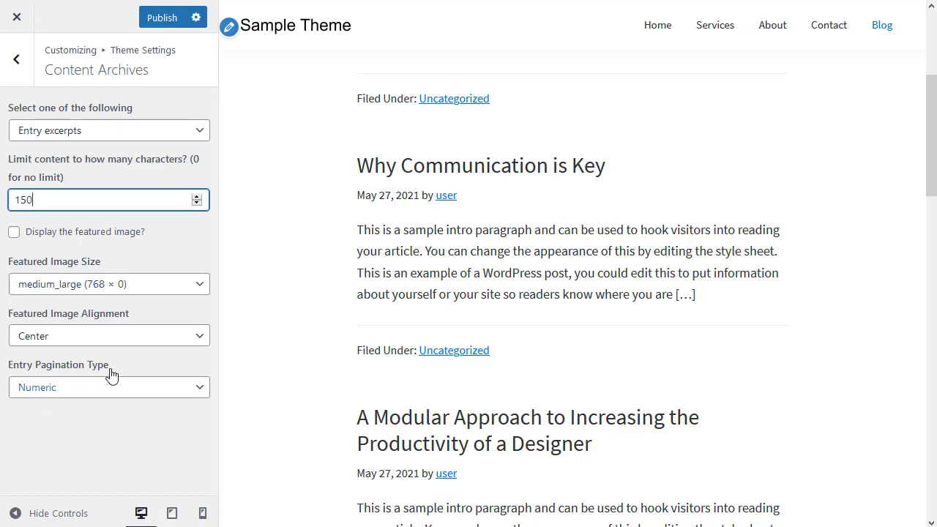
drag(933, 136, 933, 399)
click(45, 393)
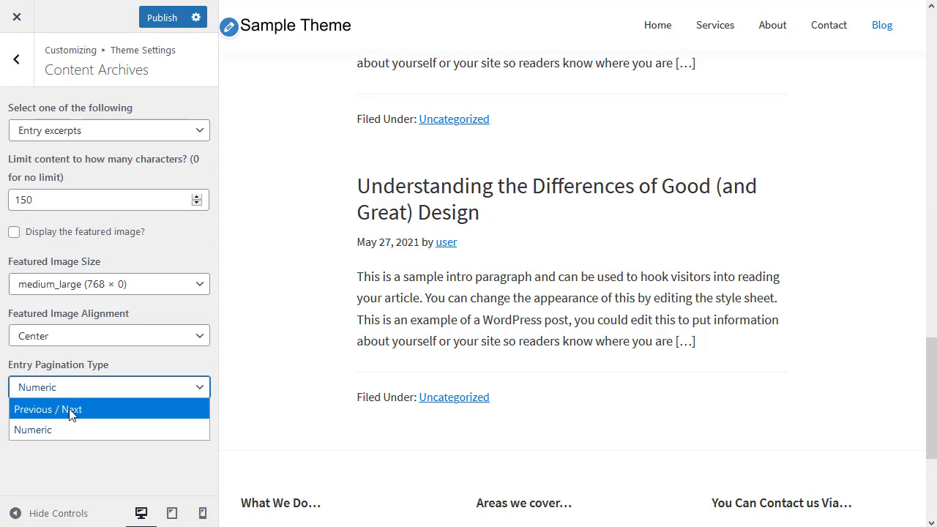
click(62, 457)
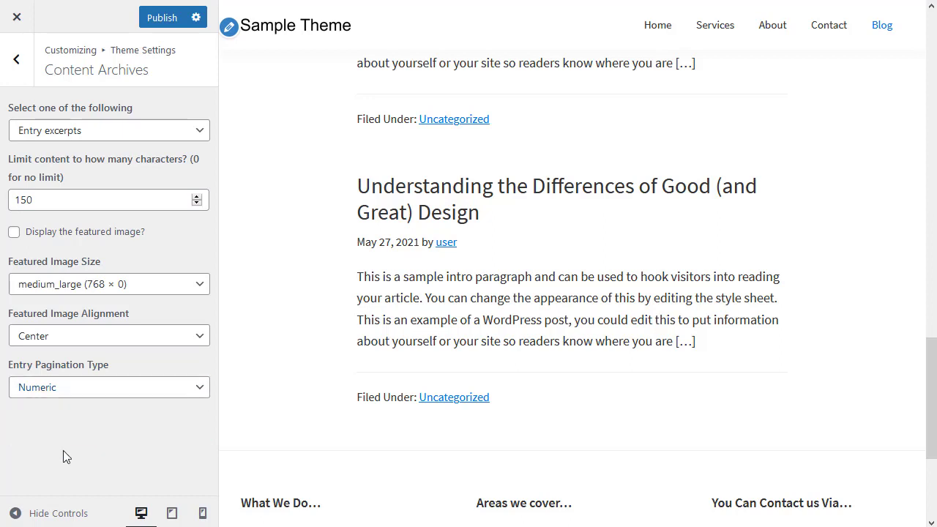
- Open the Footer section of Theme Settings and inspect the site footer in the page preview
click(18, 60)
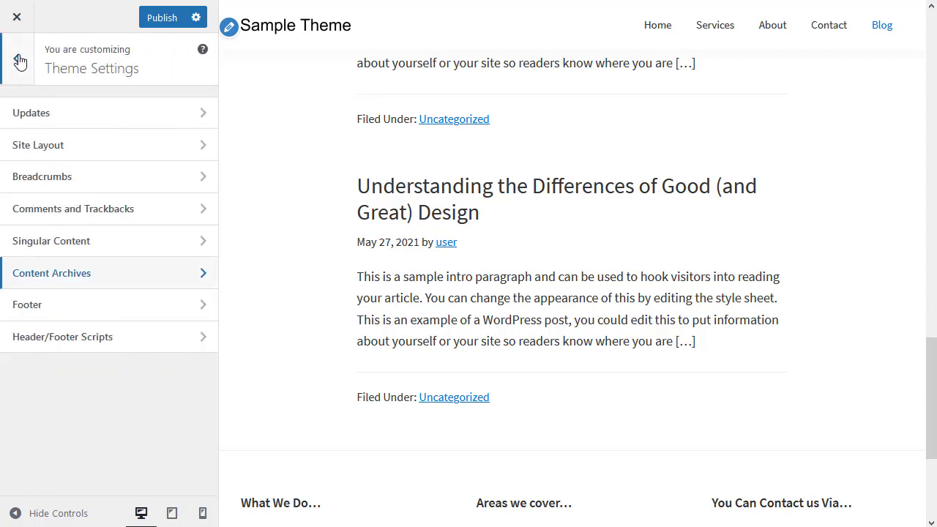
click(60, 310)
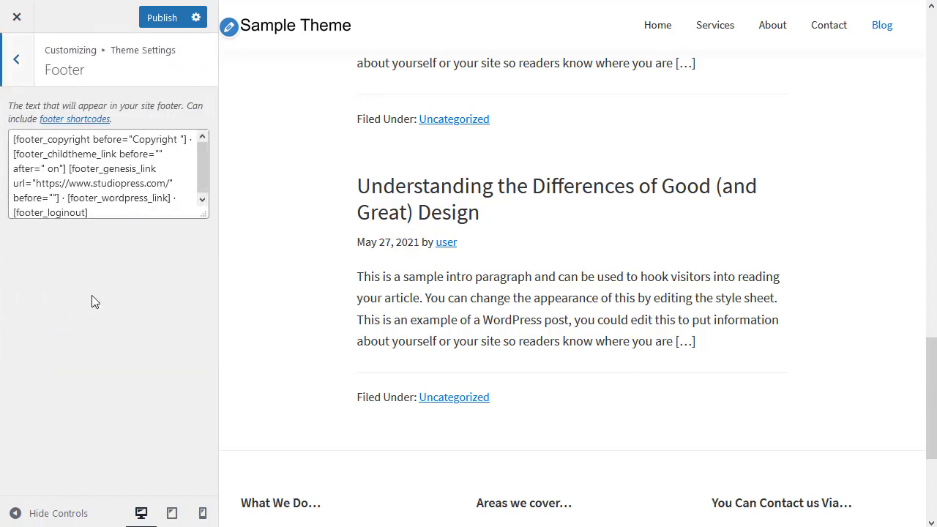
drag(932, 363, 932, 410)
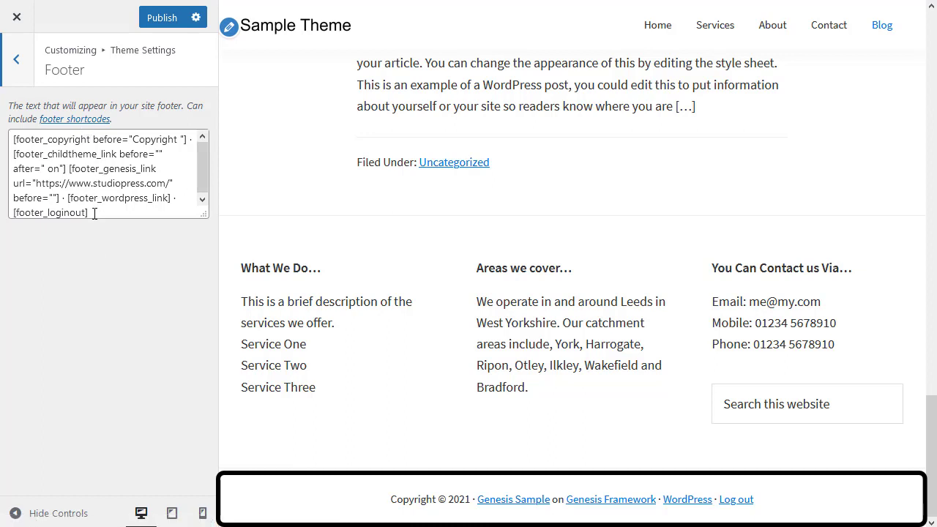
- Copy and clear the footer text to preview an empty site footer, and paste the same text back
drag(94, 213, 5, 141)
key(ctrl+c)
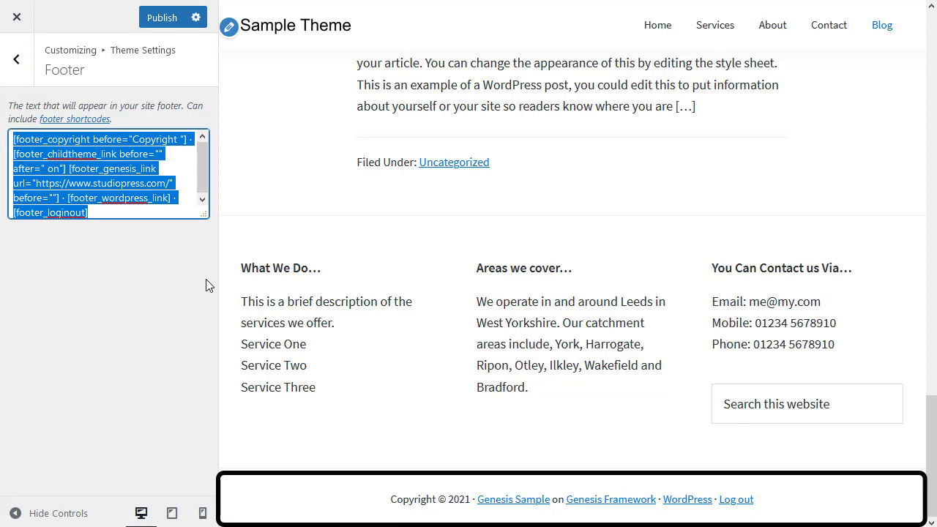
key(BackSpace)
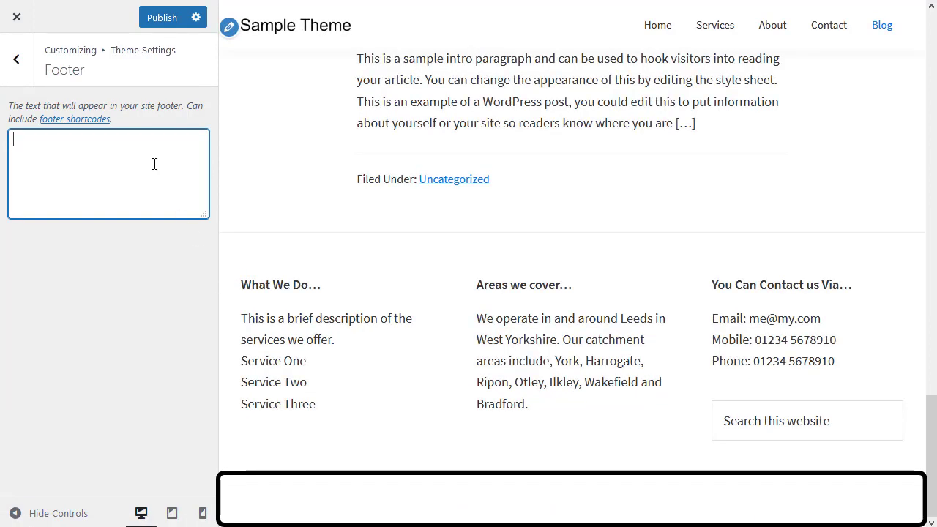
key(ctrl+v)
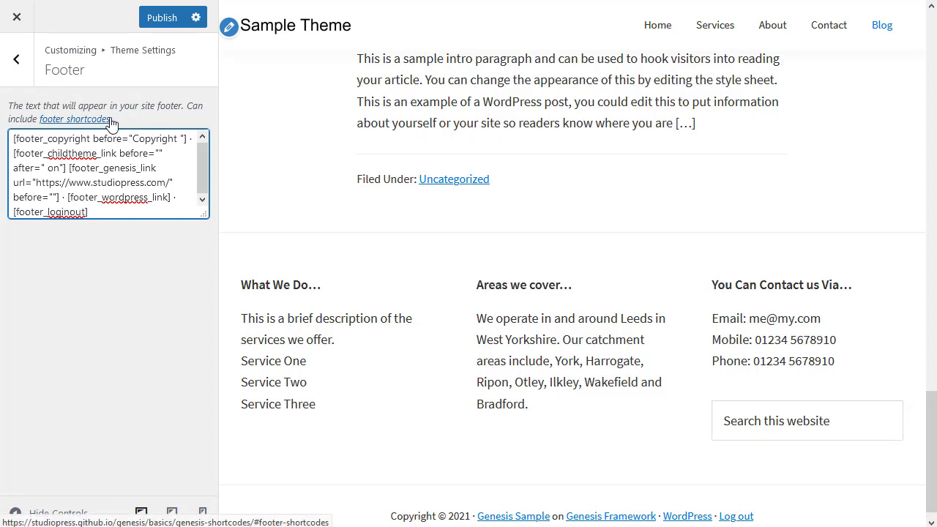
- Review the Header Scripts and Footer Scripts fields in the Header/Footer Scripts settings
click(15, 64)
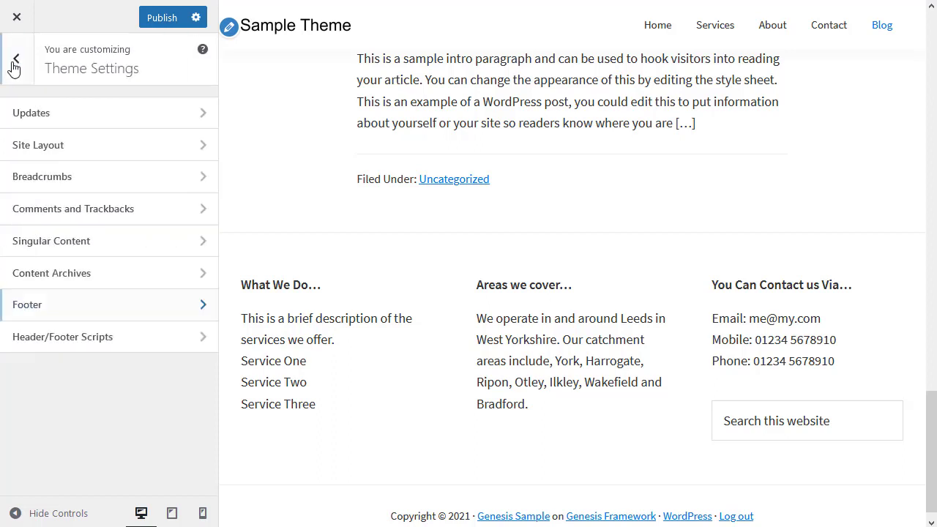
click(105, 344)
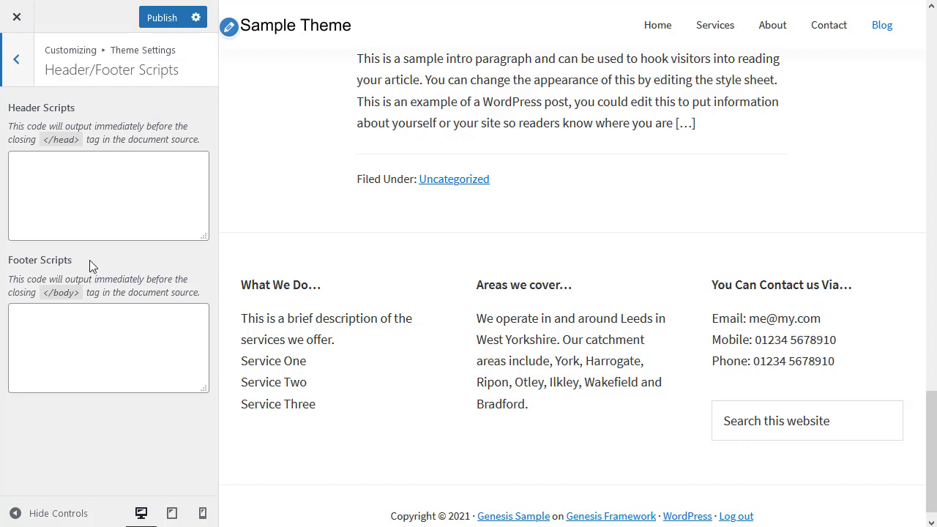
click(16, 61)
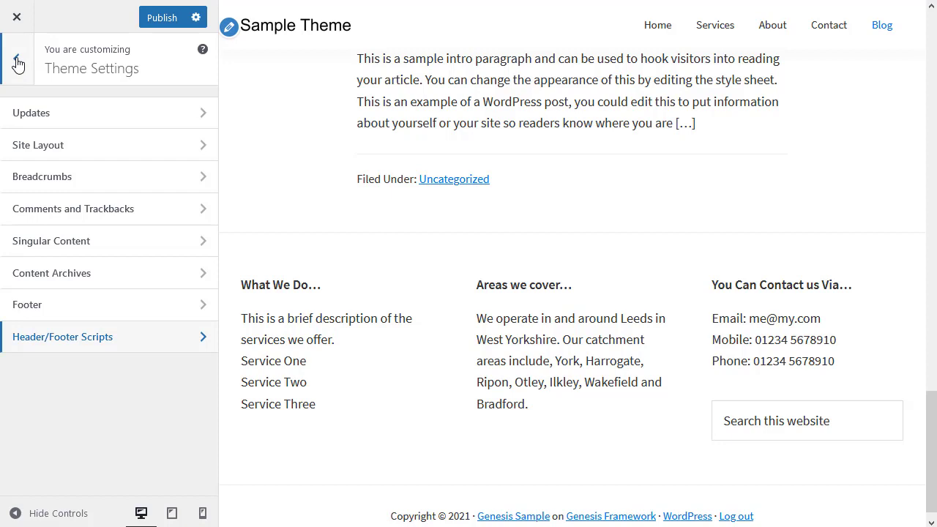
- Look over the sections available in Theme SEO Settings and return to the main customizer list
click(17, 63)
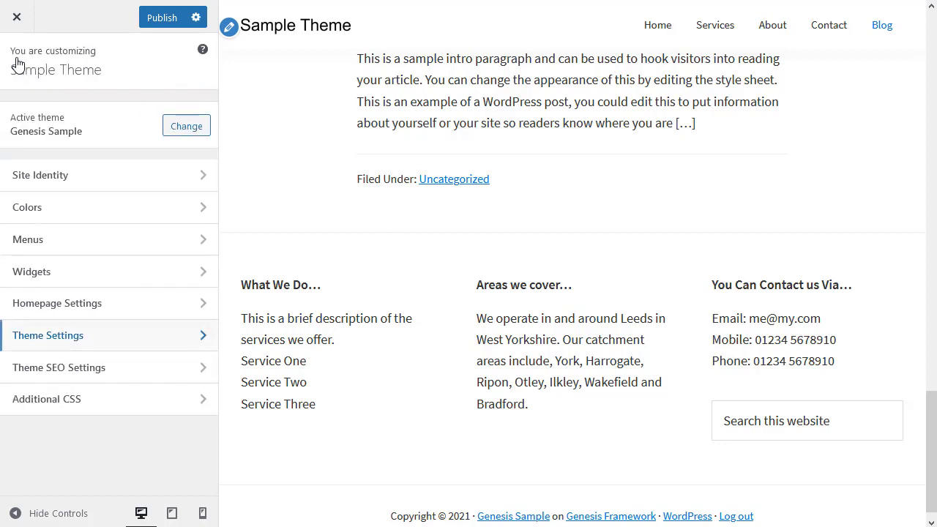
click(72, 375)
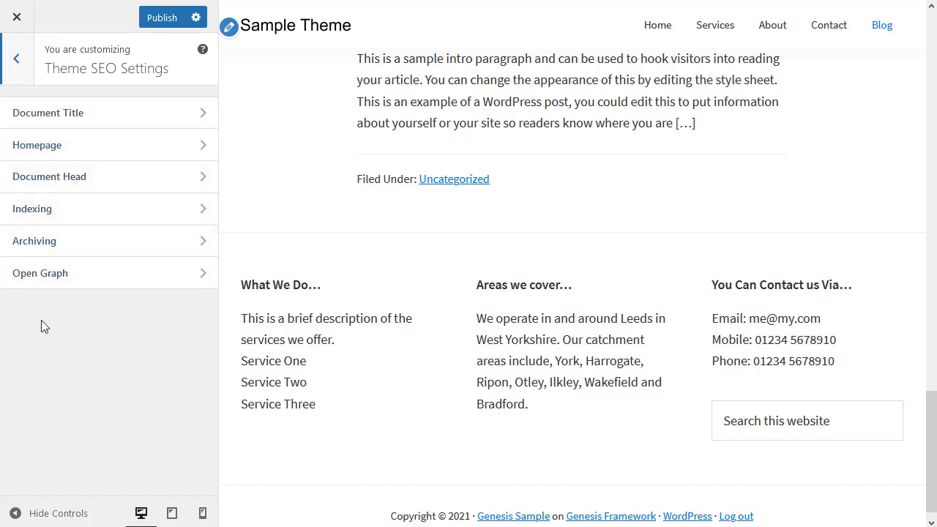
click(17, 63)
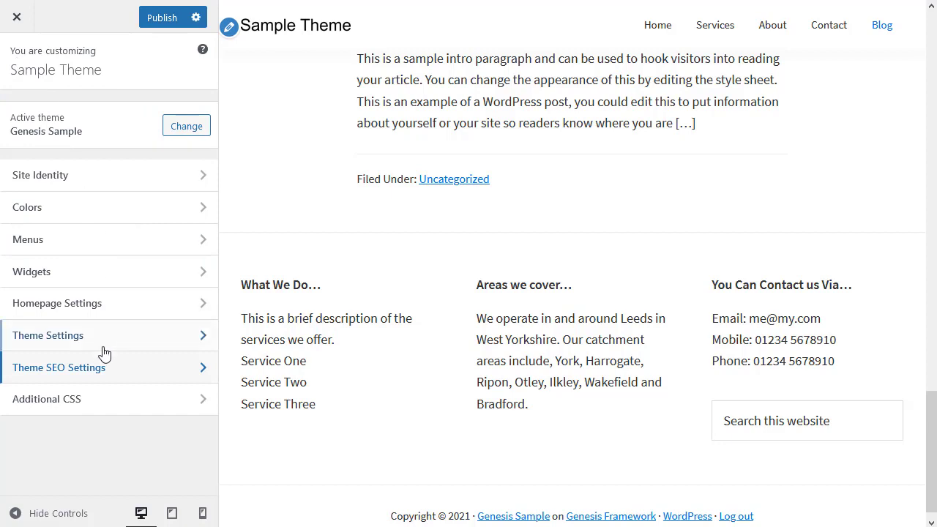
- Review the Additional CSS instructions and code editor, and return to the main customizer list
click(83, 401)
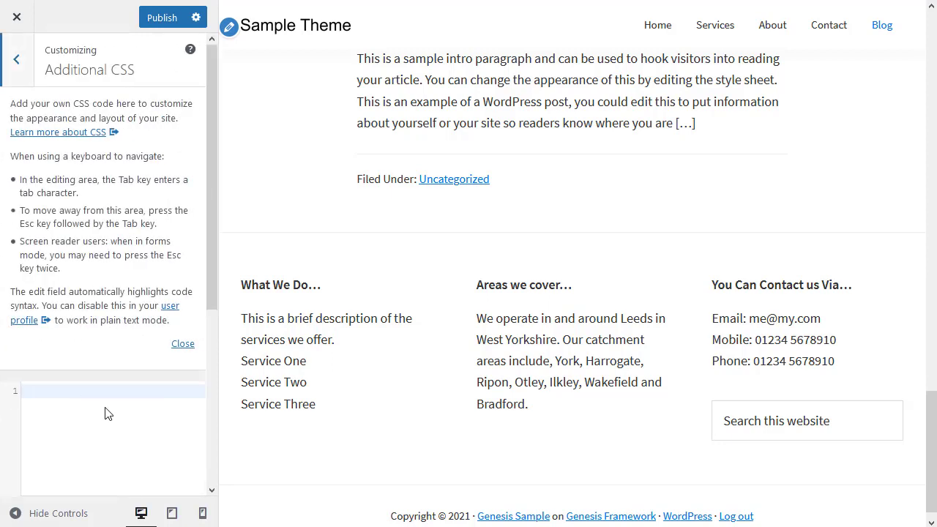
scroll(124, 259, down, 3)
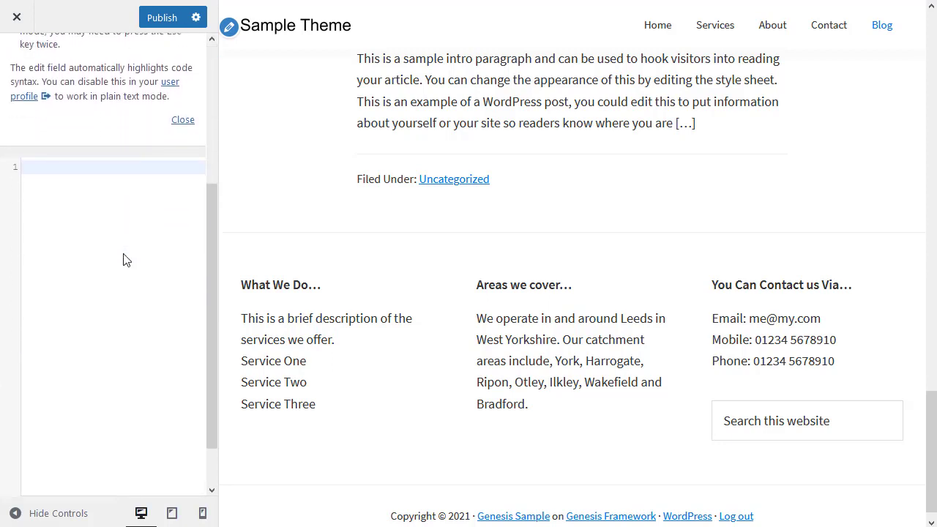
scroll(125, 259, up, 1)
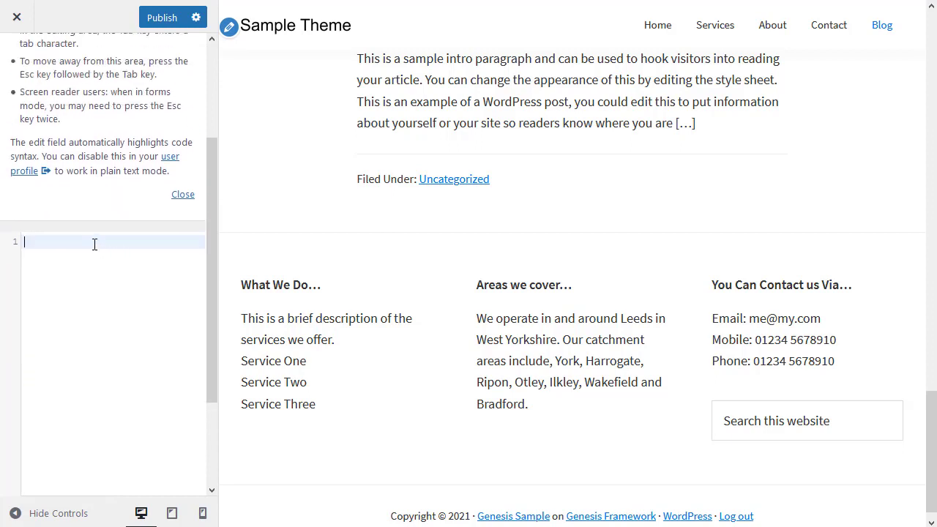
scroll(89, 209, up, 2)
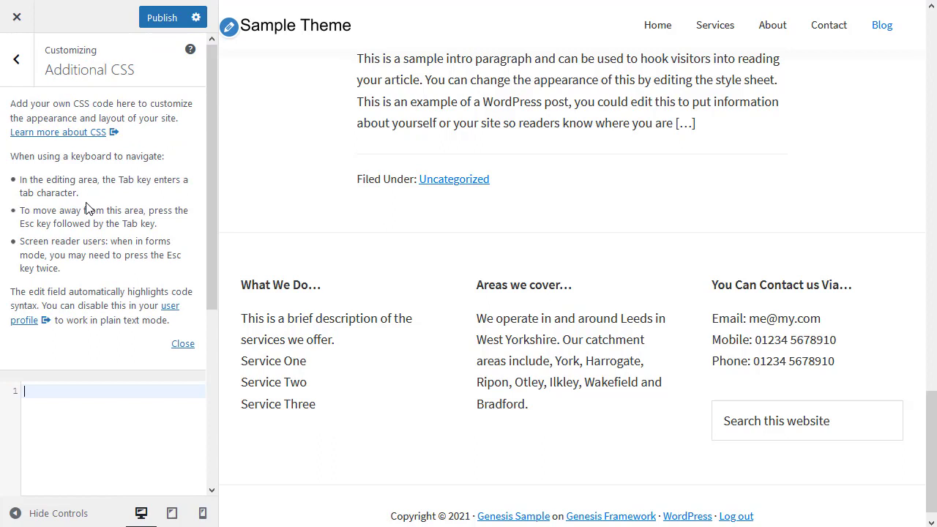
click(23, 58)
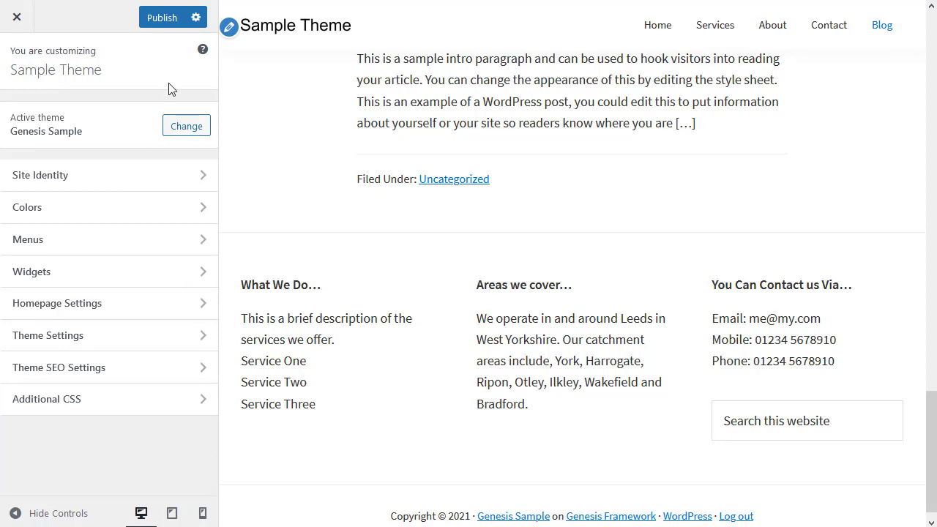
- Publish the customizer changes and close the customizer
click(155, 23)
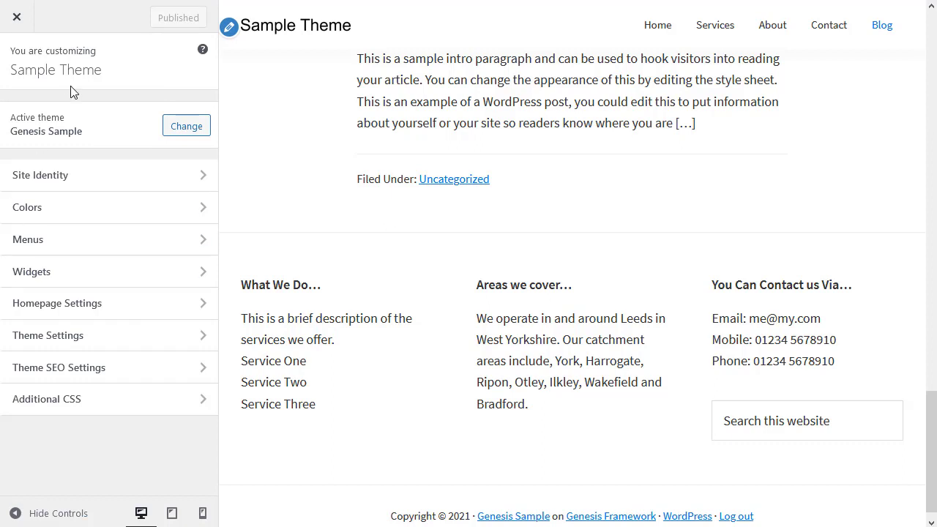
click(15, 17)
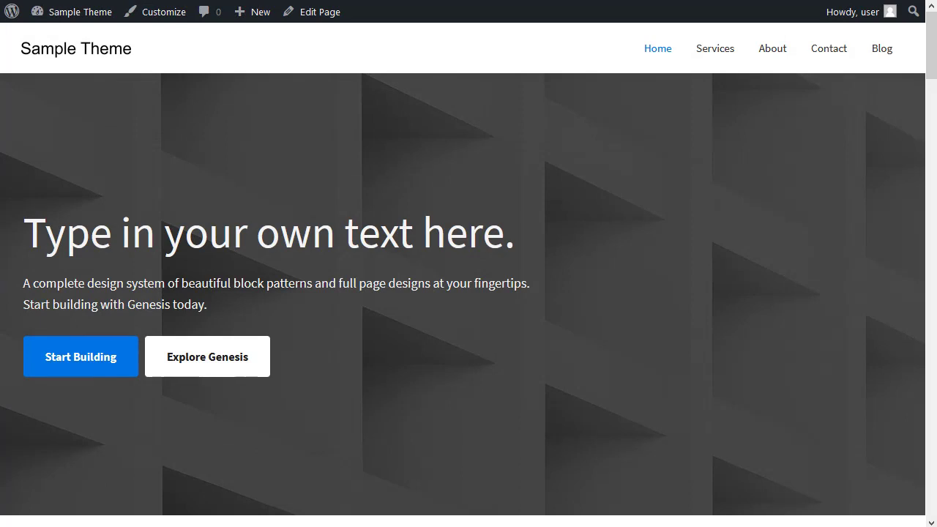
- Go to the WordPress dashboard and open the Widgets page under Appearance
mouse_move(88, 13)
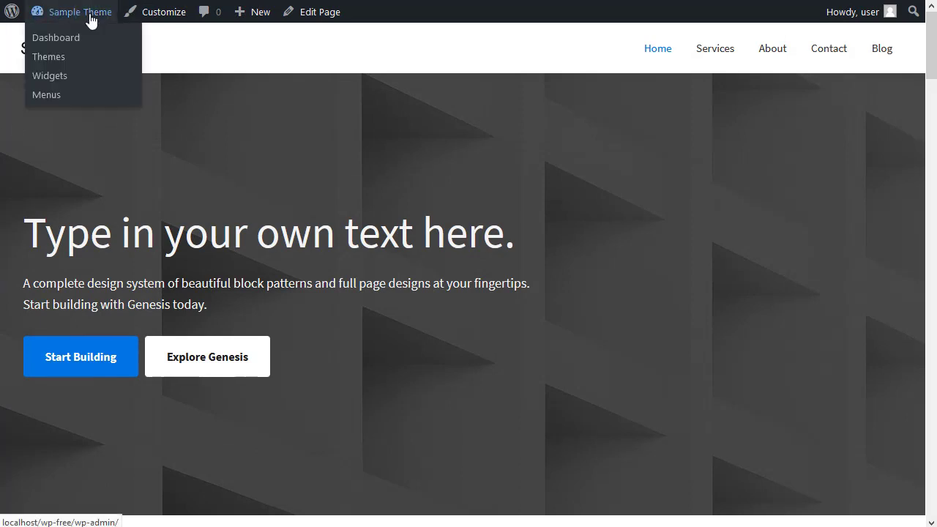
click(66, 39)
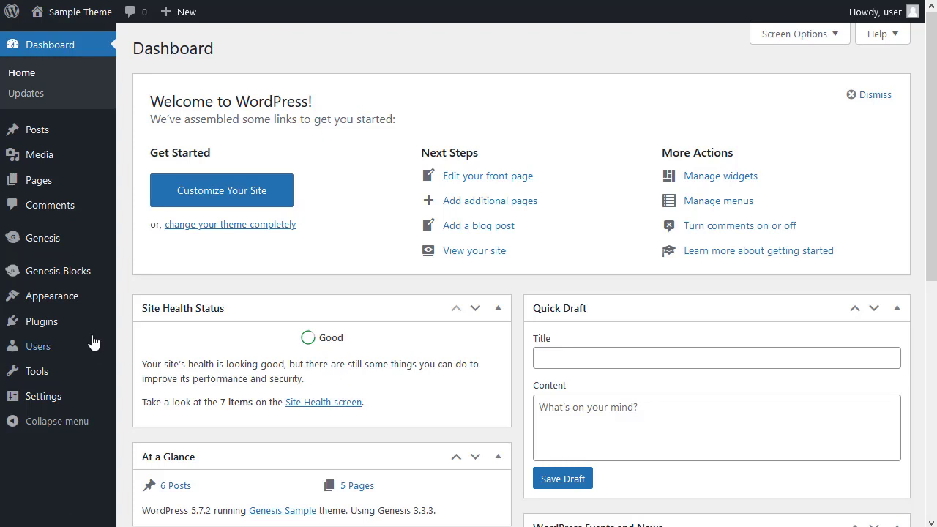
mouse_move(69, 305)
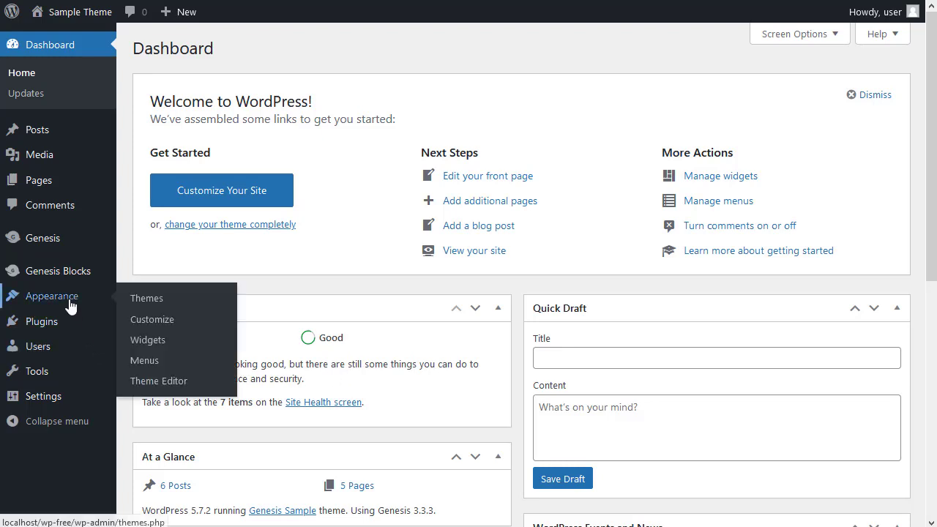
click(169, 341)
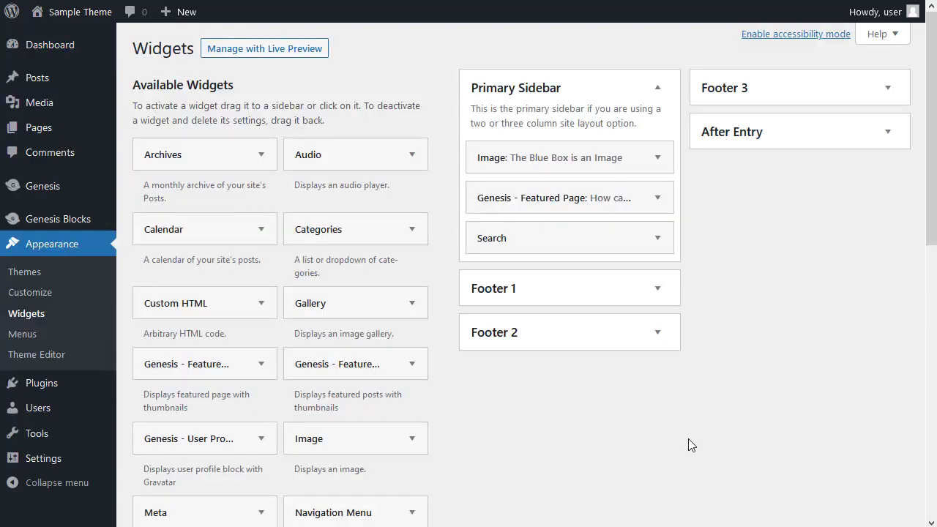
- Collapse the Primary Sidebar area and check which widgets the After Entry and Footer 1 areas contain
click(658, 88)
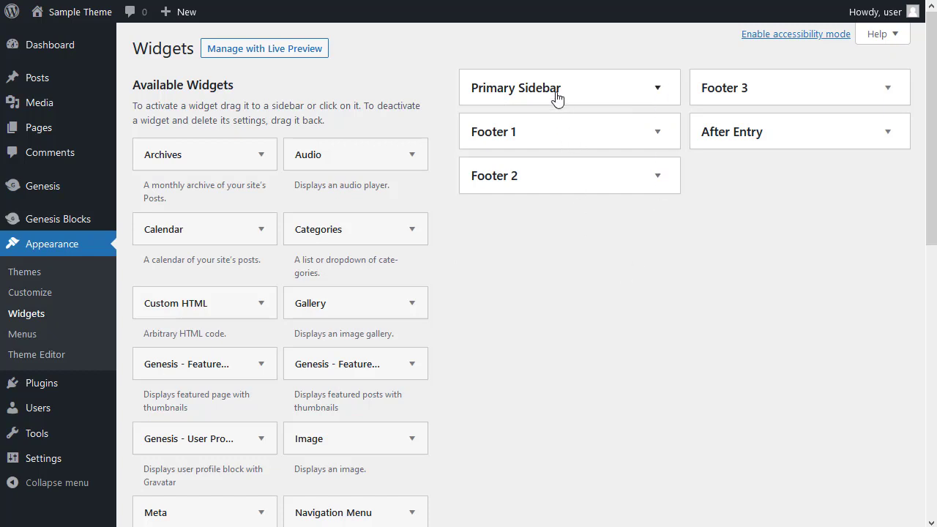
click(743, 139)
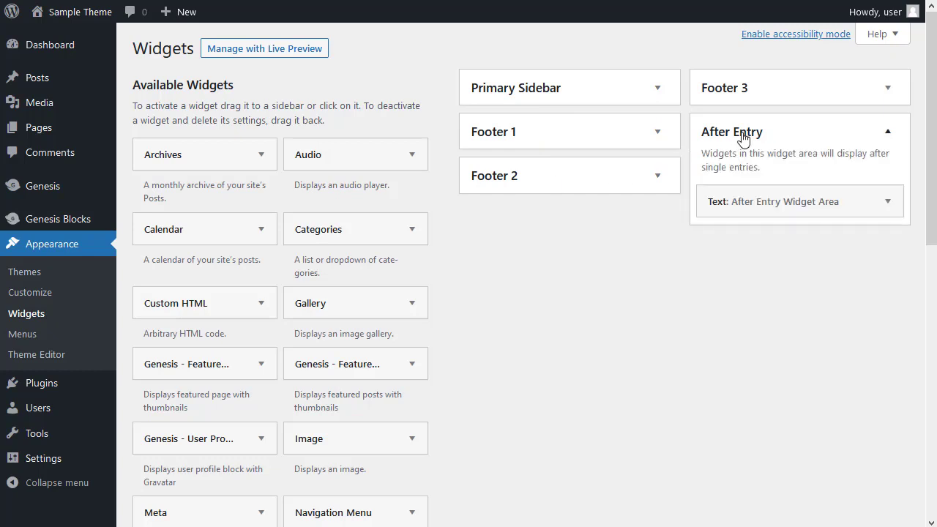
click(743, 137)
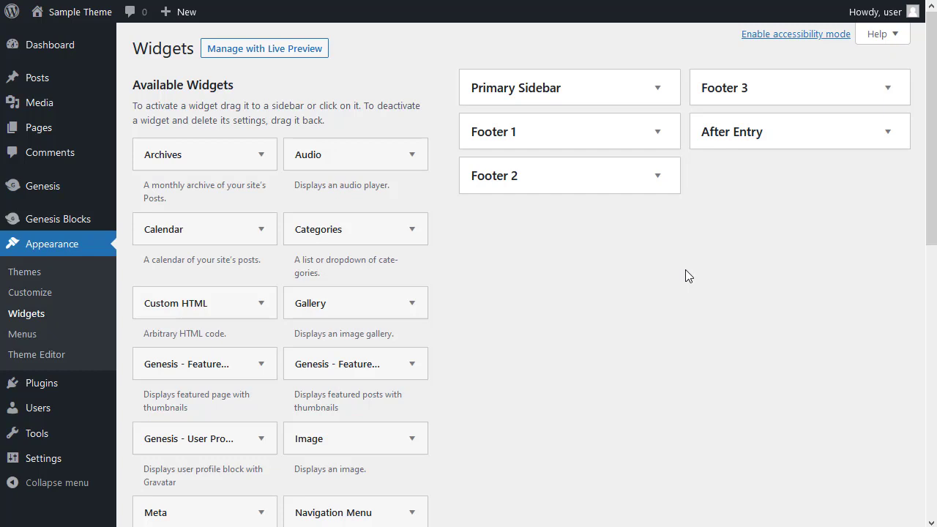
click(795, 132)
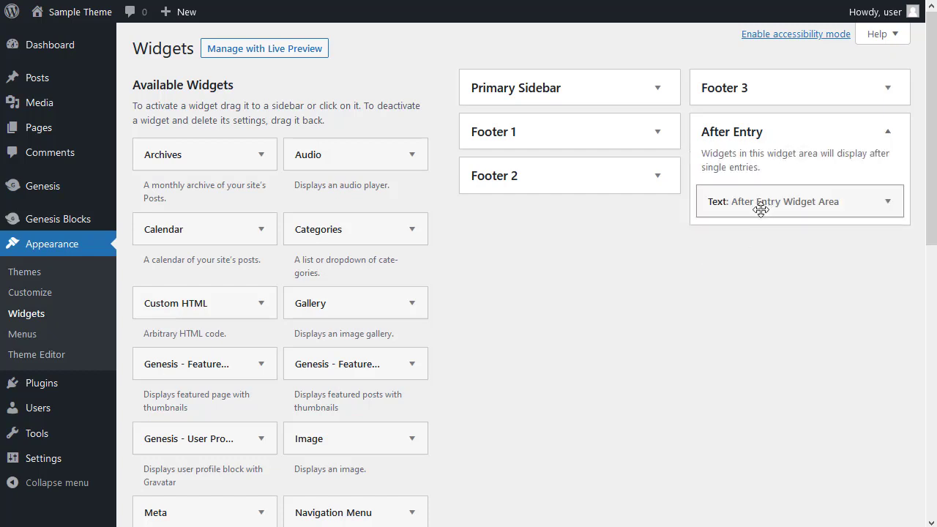
click(766, 136)
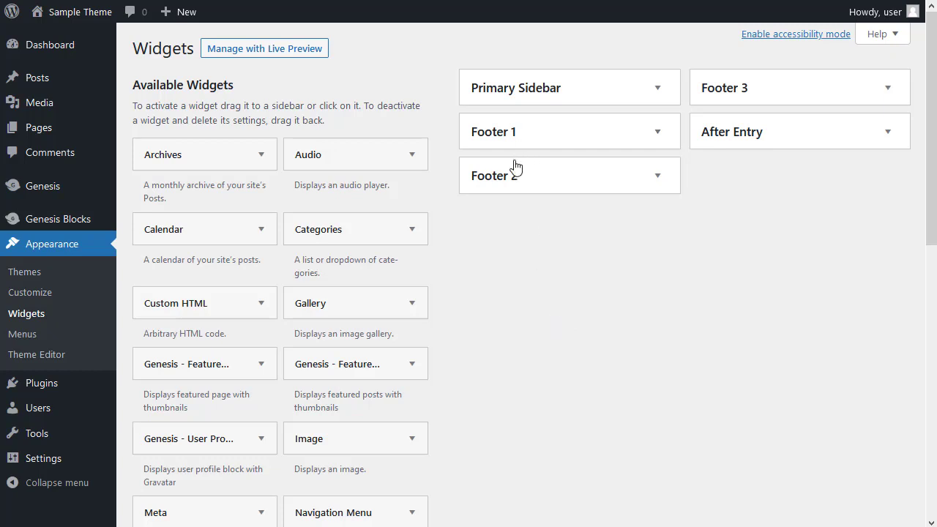
click(658, 133)
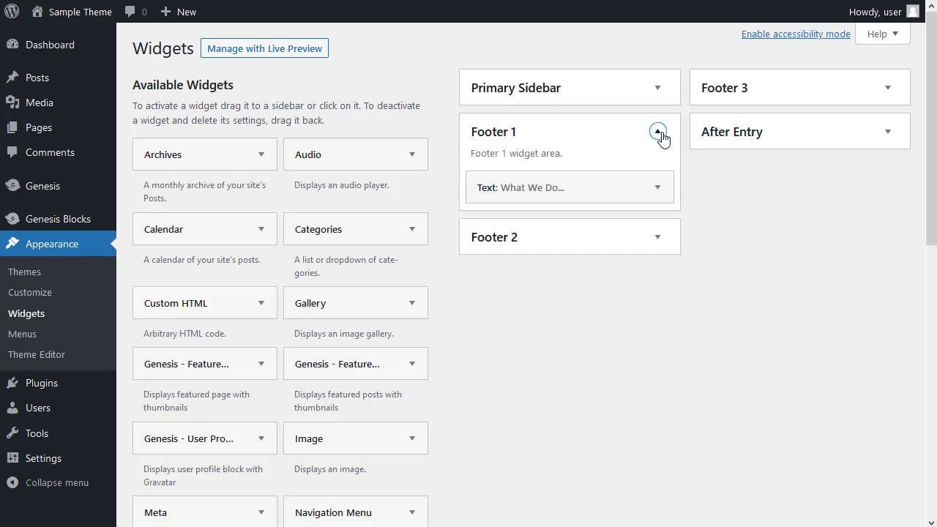
click(659, 133)
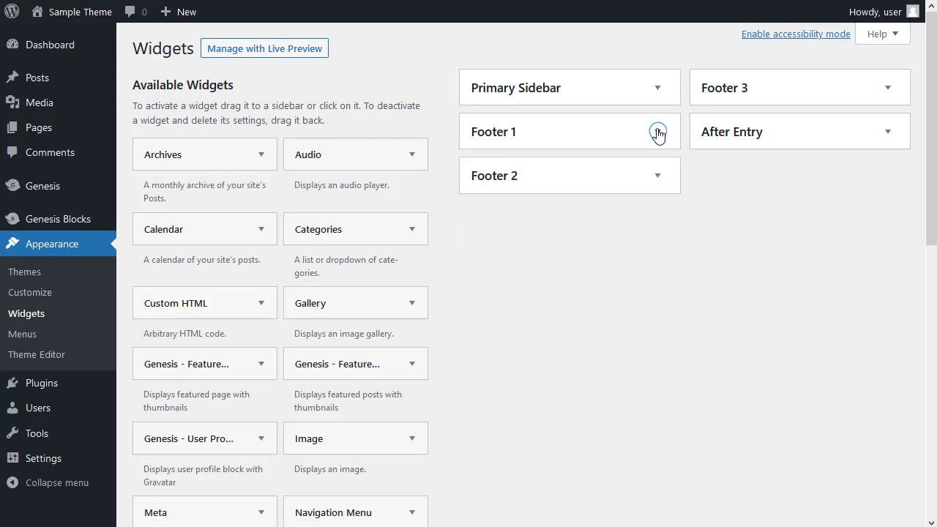
- Check the Primary Sidebar's widgets and the areas available for the Archives widget, and open the Menus page under Appearance
click(659, 91)
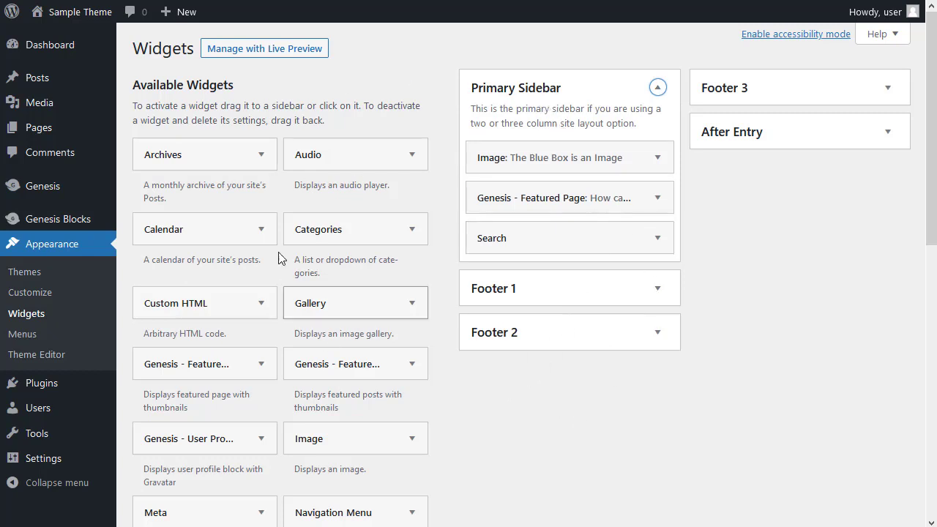
click(264, 157)
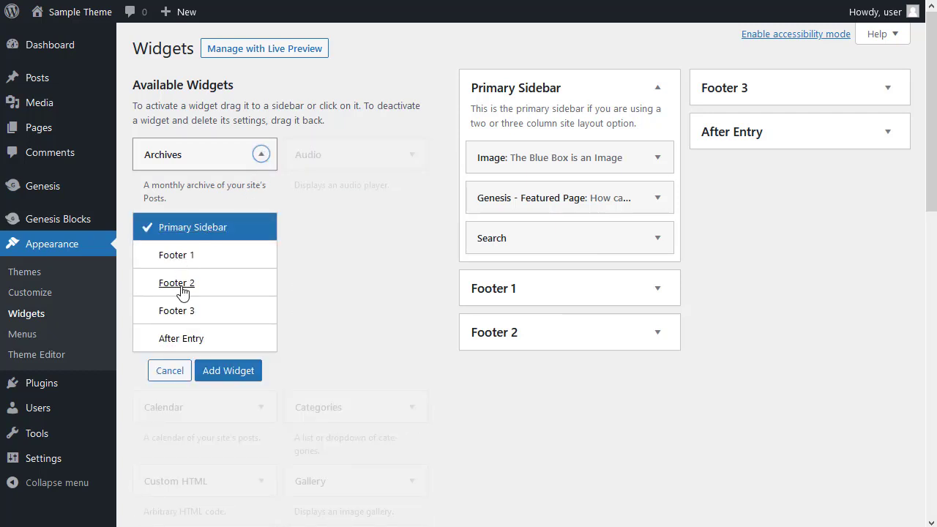
click(261, 154)
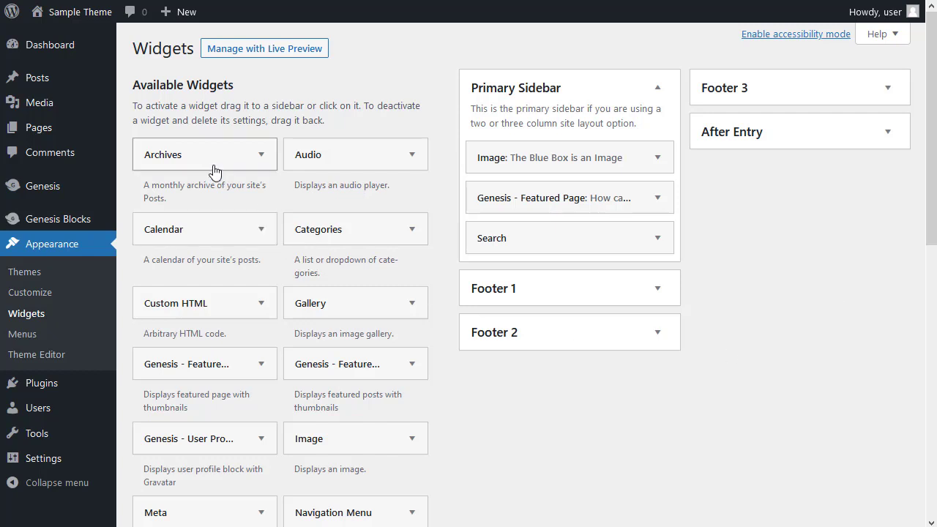
click(560, 89)
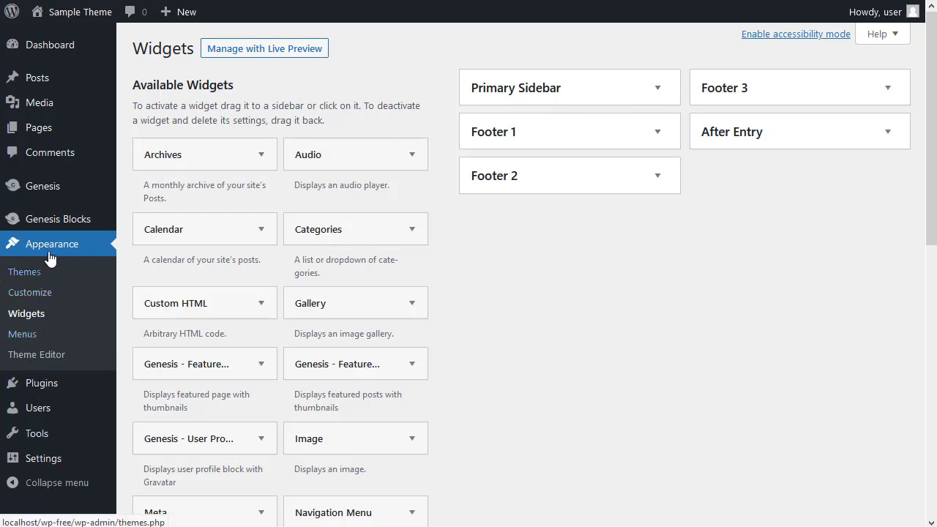
click(22, 334)
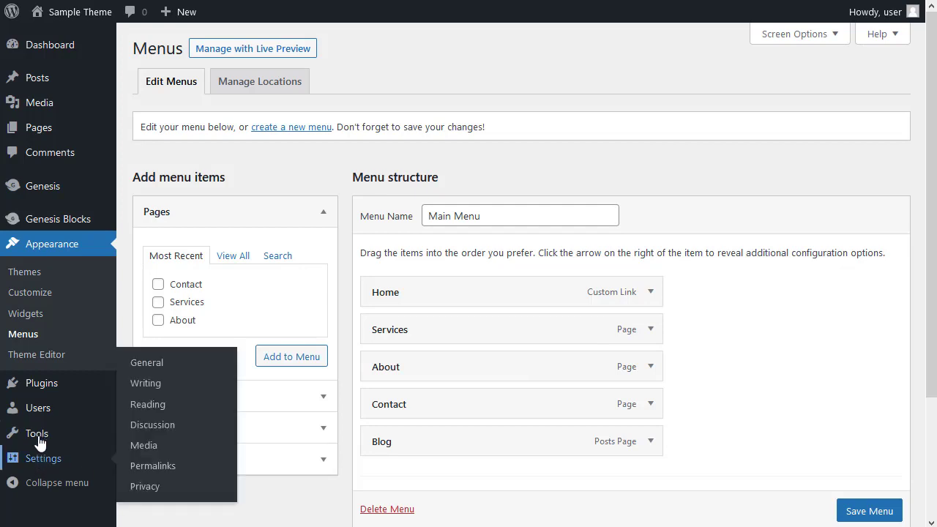
- Open the user's Profile page and review the biographical info, Genesis permissions, author archive settings and author box options
mouse_move(41, 417)
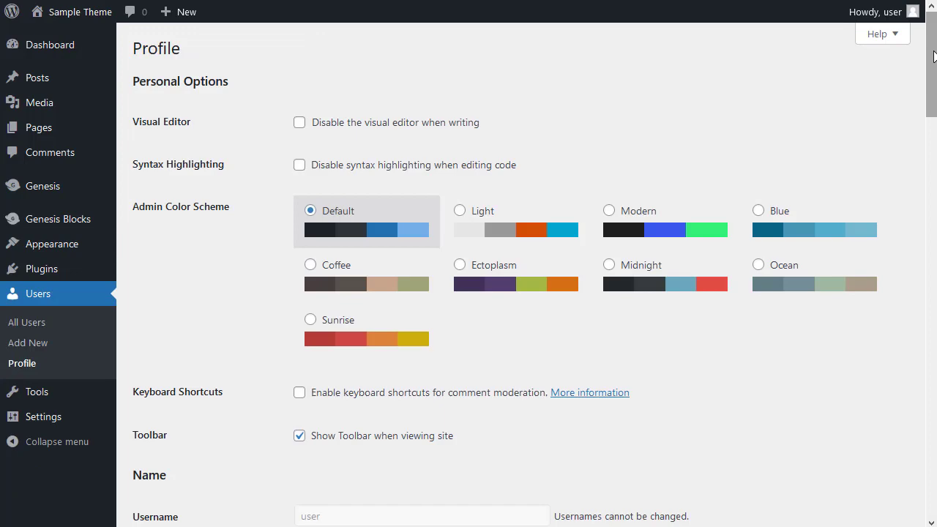
drag(934, 52, 933, 217)
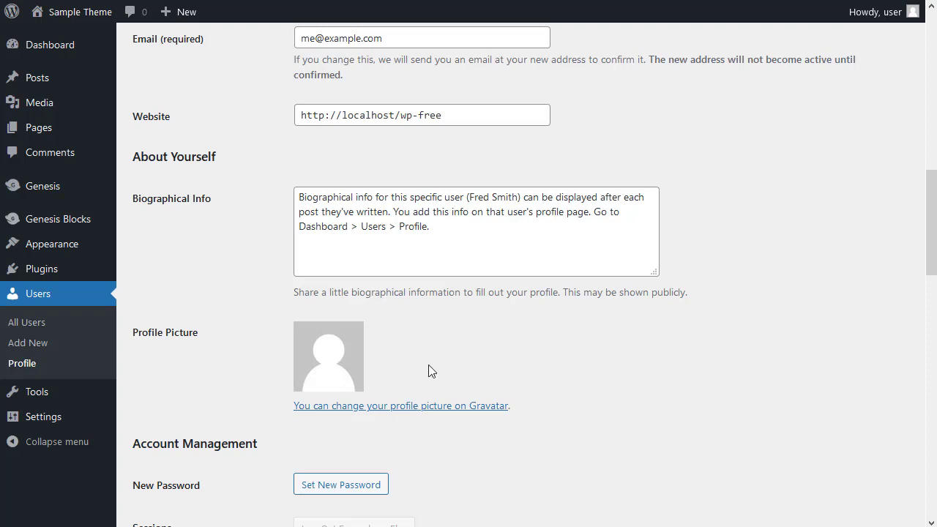
drag(933, 192, 935, 311)
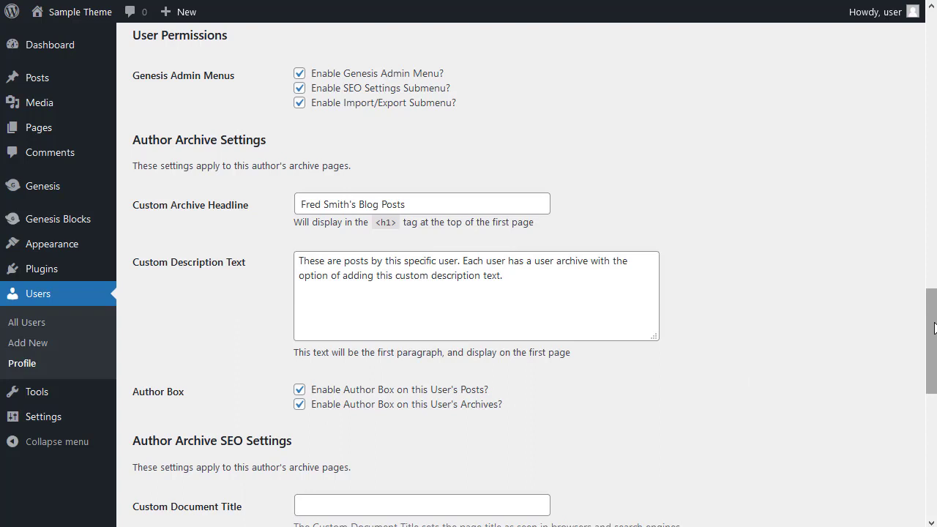
drag(934, 328, 934, 217)
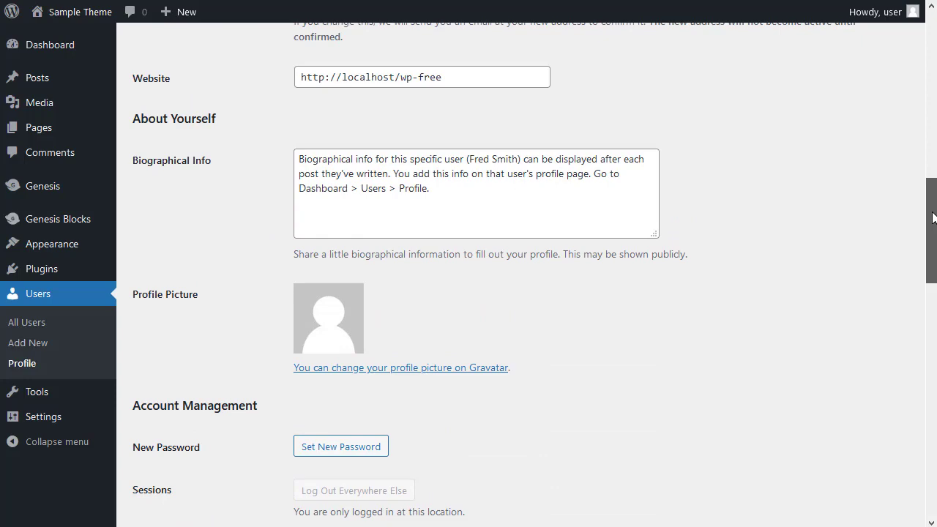
drag(933, 217, 932, 335)
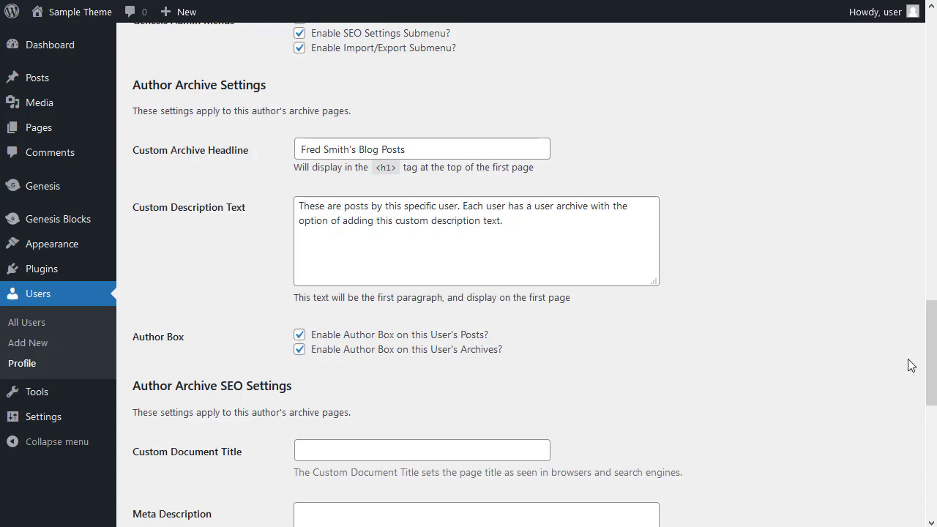
drag(932, 352, 922, 61)
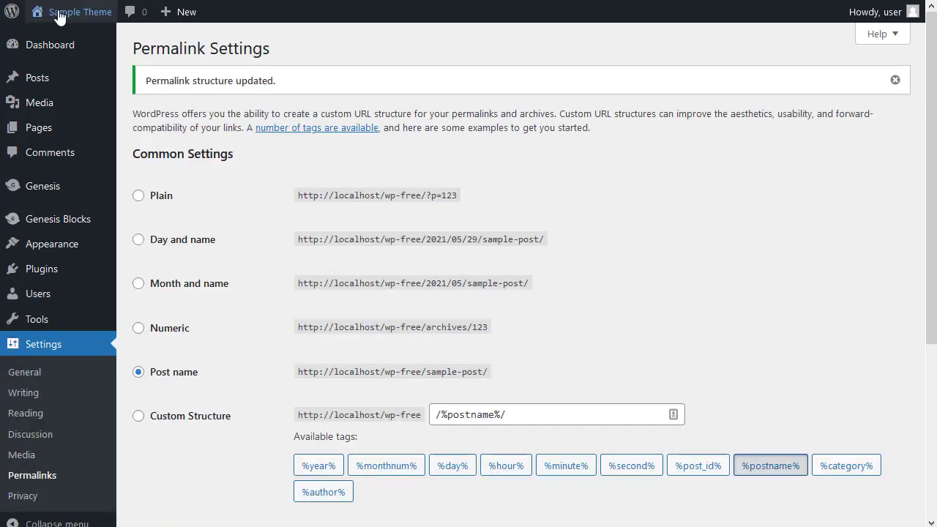
- Visit the live site's Blog, open the post "Why Communication is Key" and view the author box below it
mouse_move(55, 11)
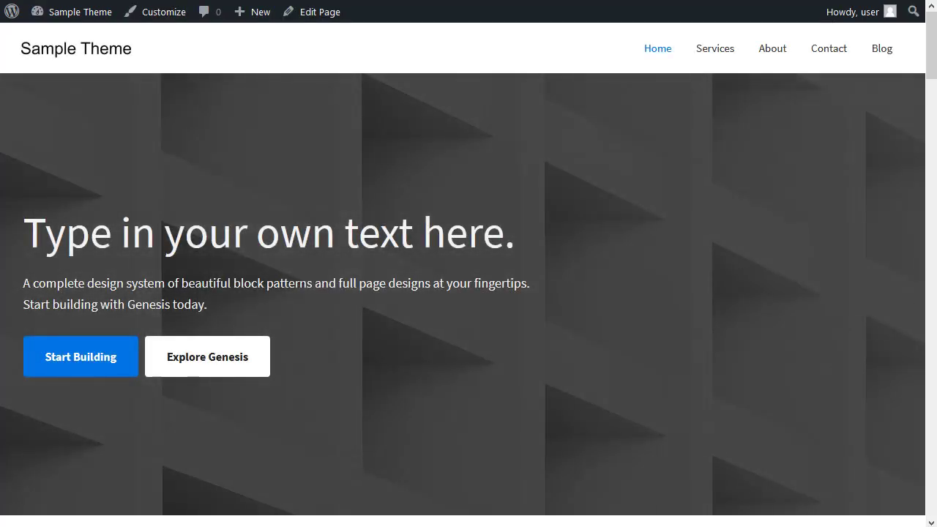
click(881, 51)
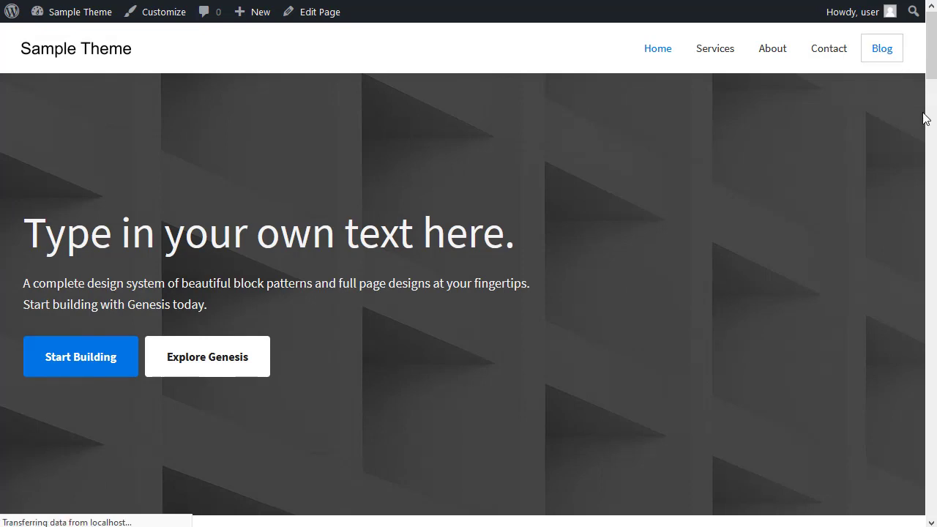
scroll(602, 277, down, 4)
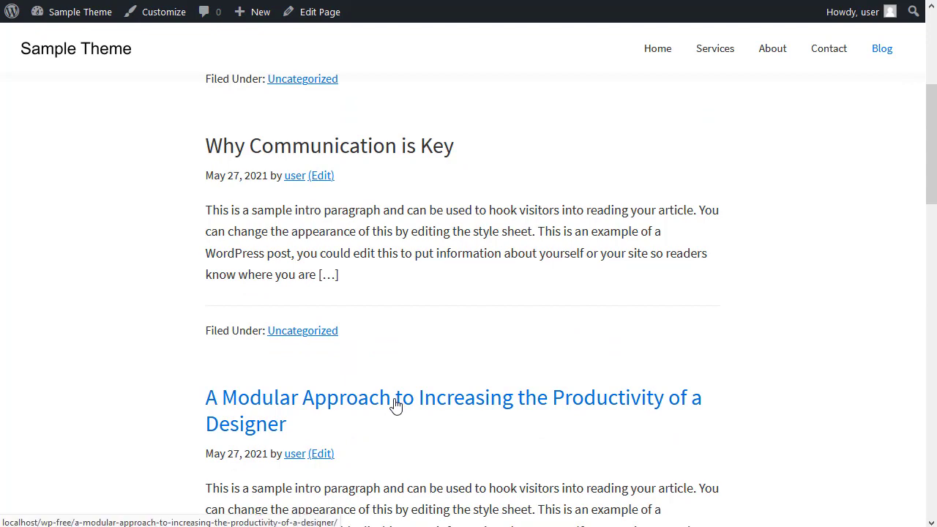
click(405, 146)
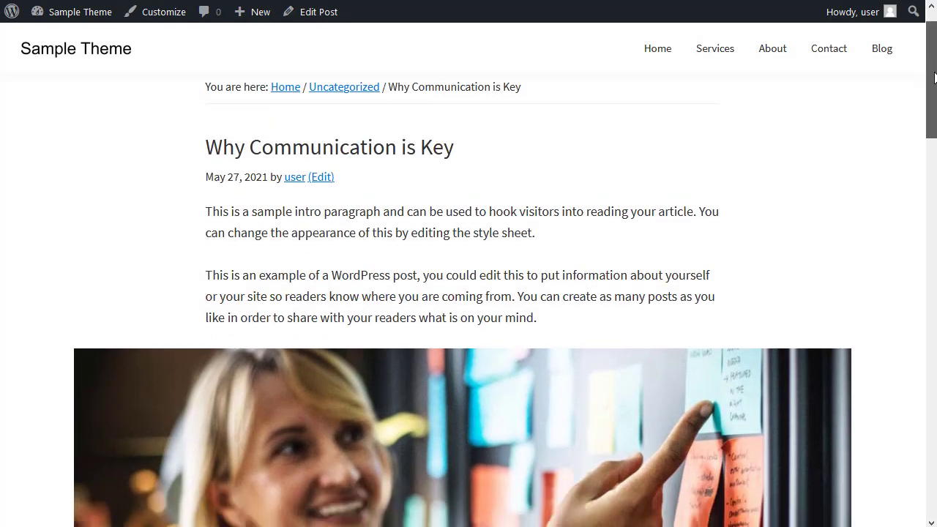
drag(933, 66, 934, 334)
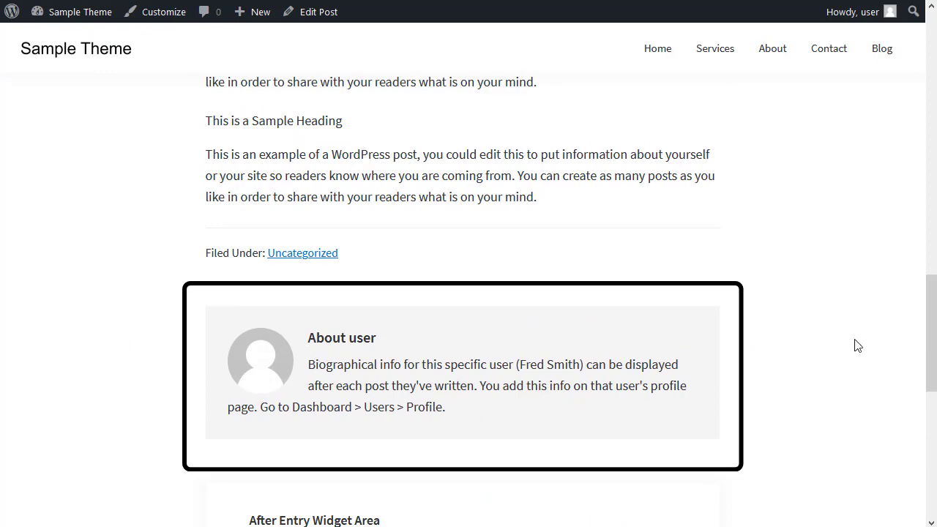
drag(924, 330, 933, 74)
- From the Blog page, open the post "A Modular Approach to Increasing the Productivity of a Designer" and view its sidebar widgets
click(885, 52)
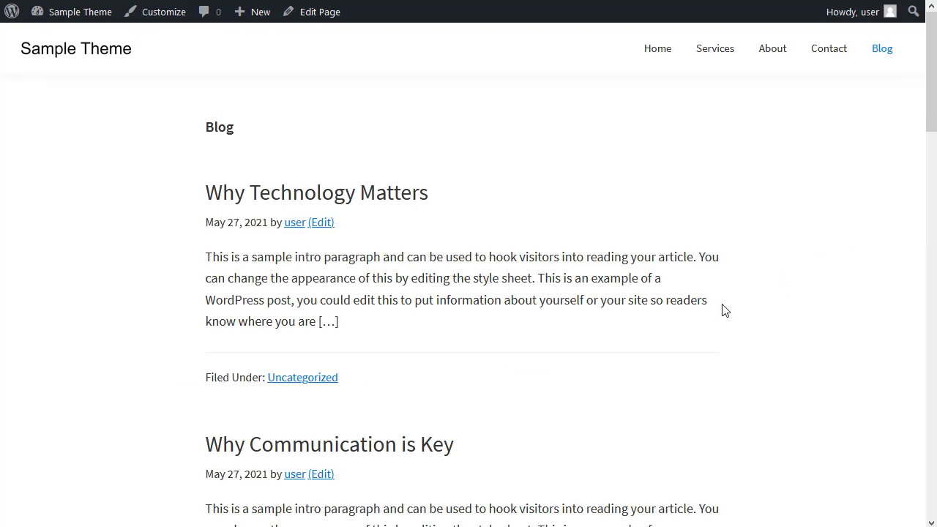
scroll(717, 309, down, 5)
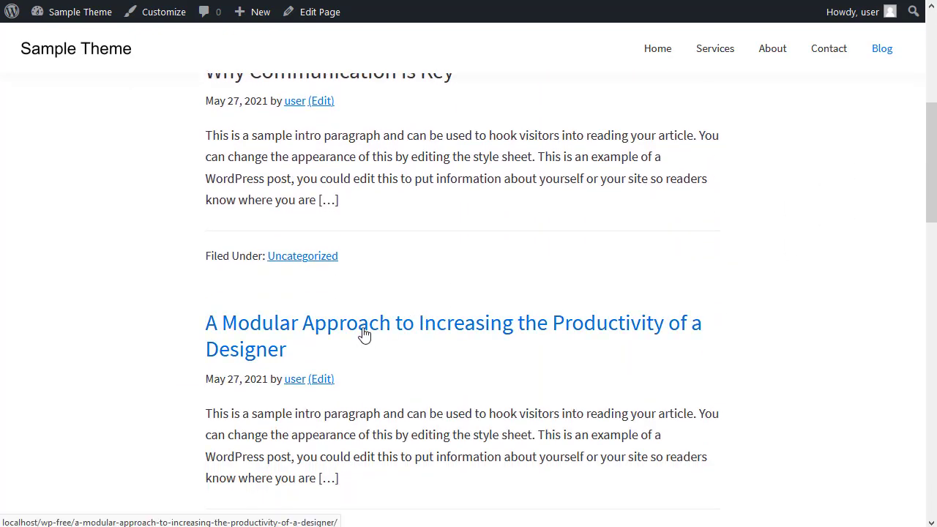
click(364, 334)
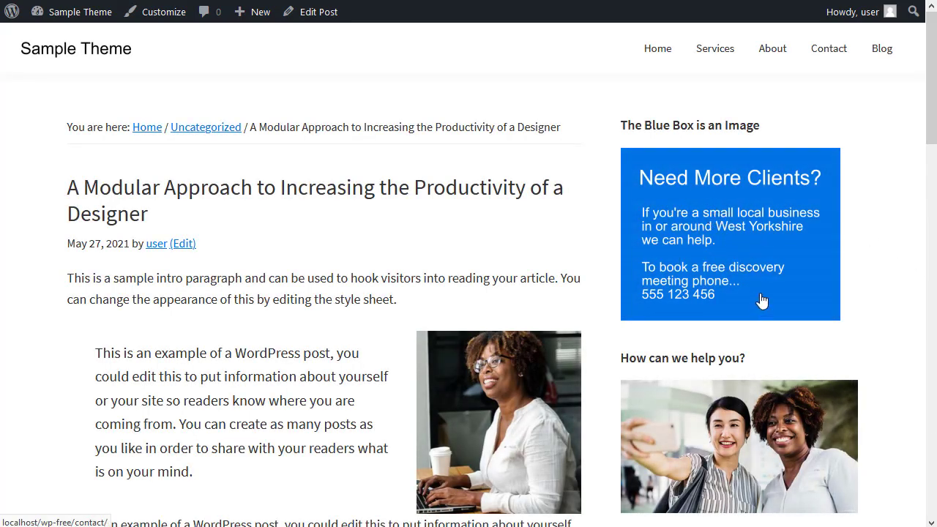
drag(933, 75, 933, 136)
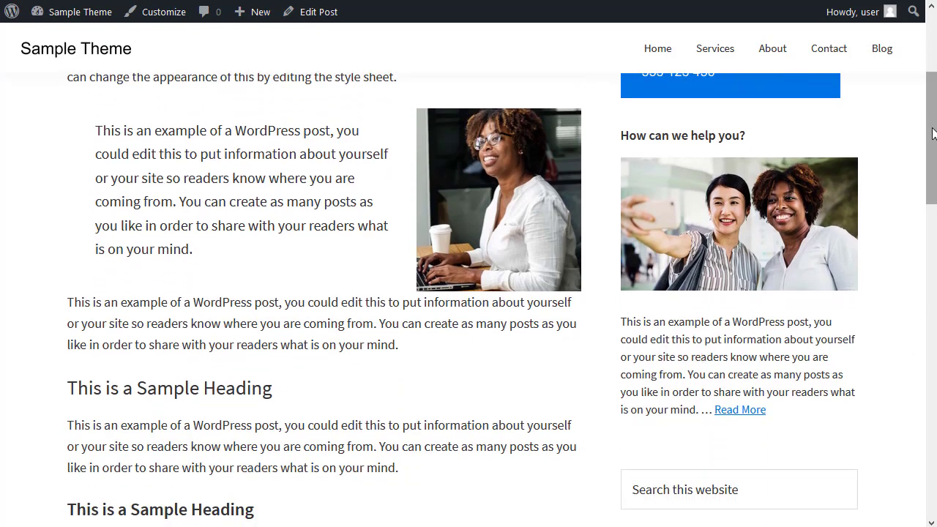
drag(933, 133, 931, 67)
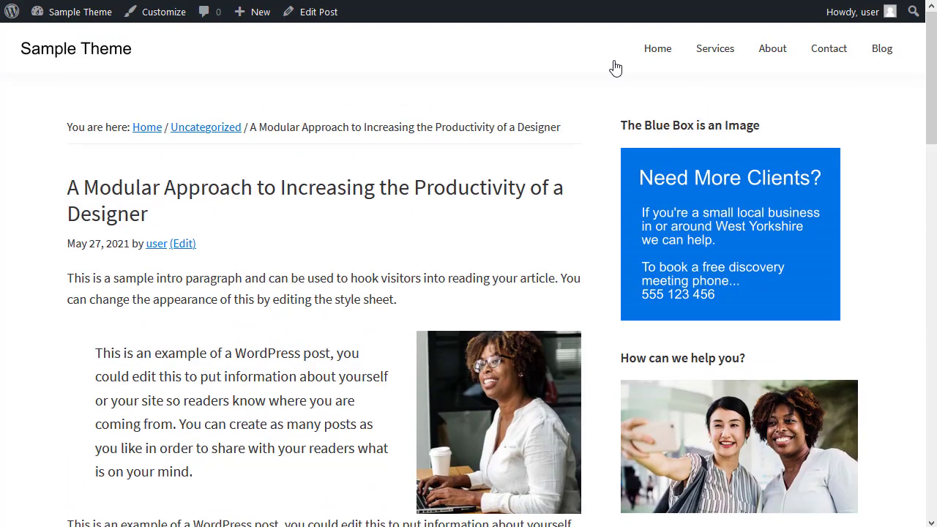
- Open the post for editing and view the block settings of the intro paragraph and the Media & Text block
click(319, 12)
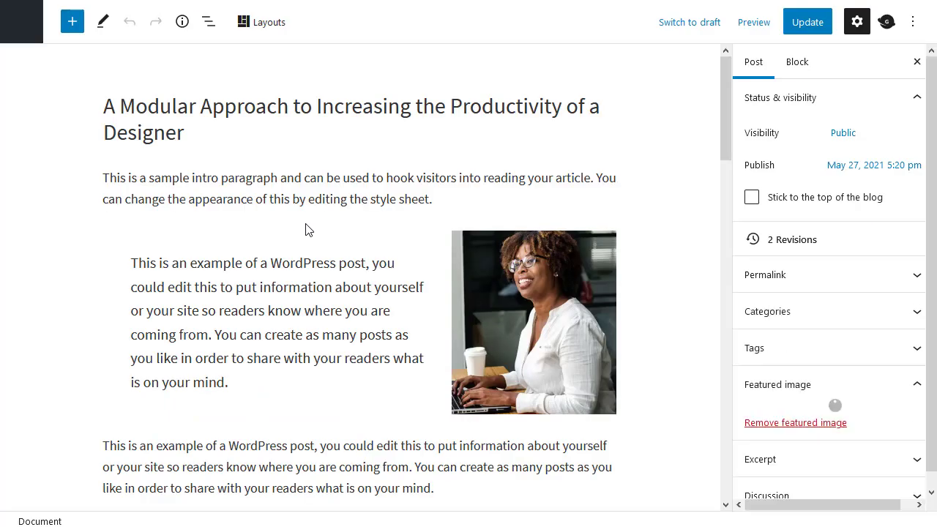
click(805, 69)
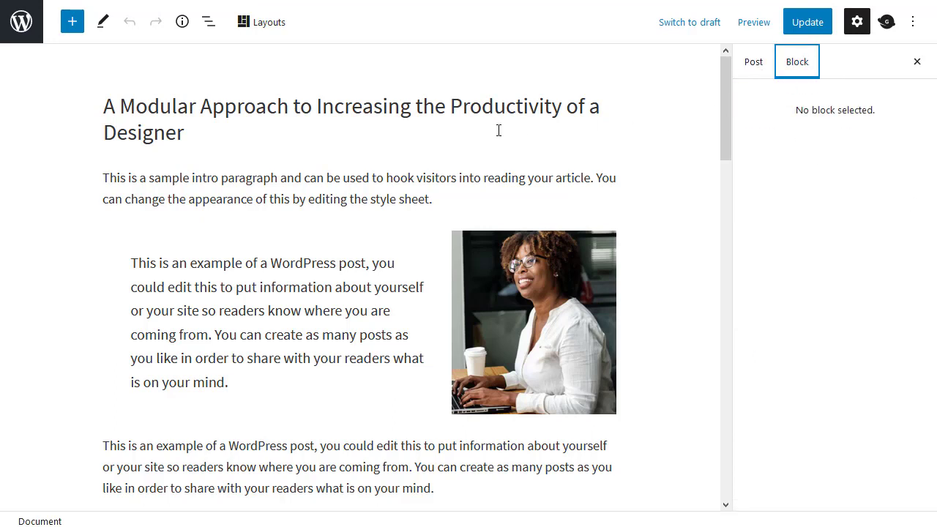
click(317, 179)
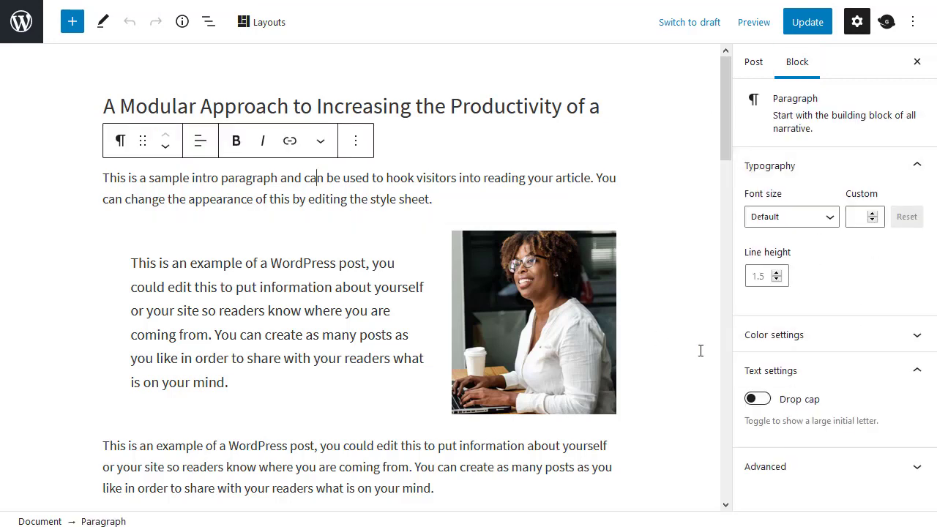
click(567, 291)
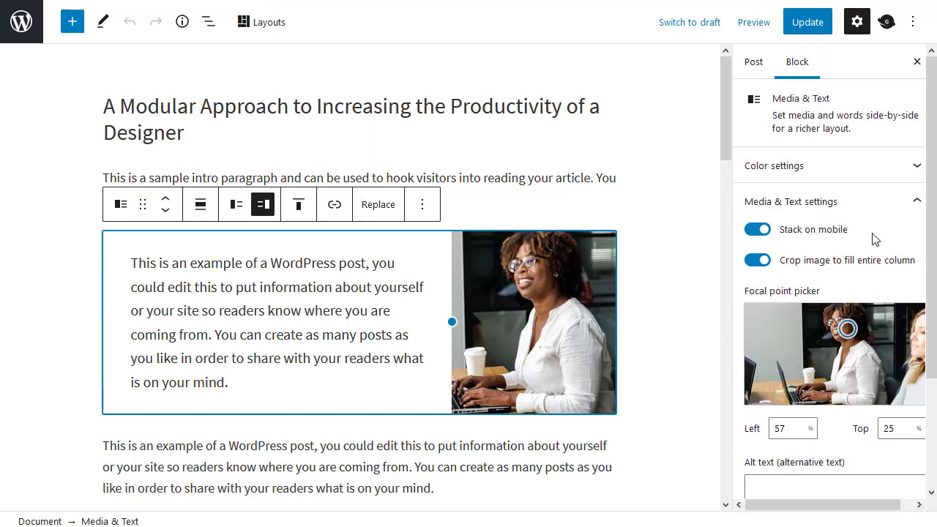
click(758, 67)
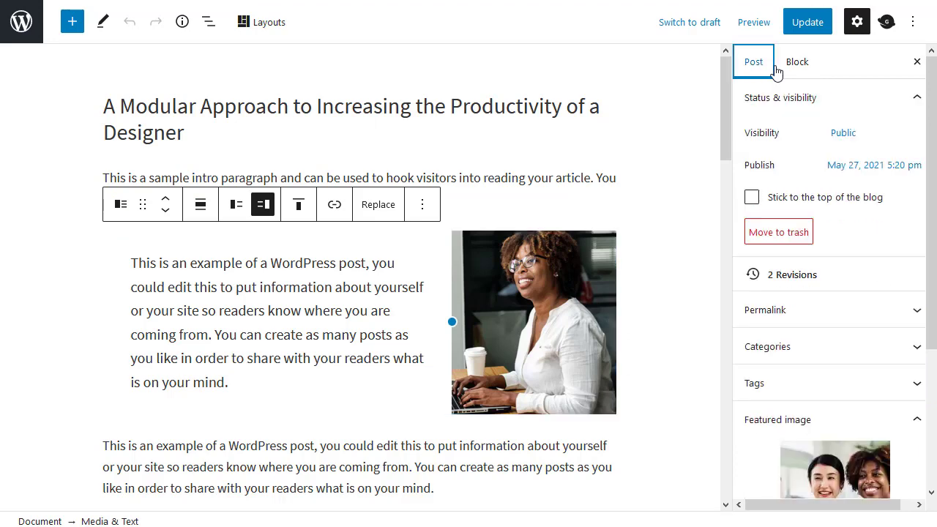
click(798, 66)
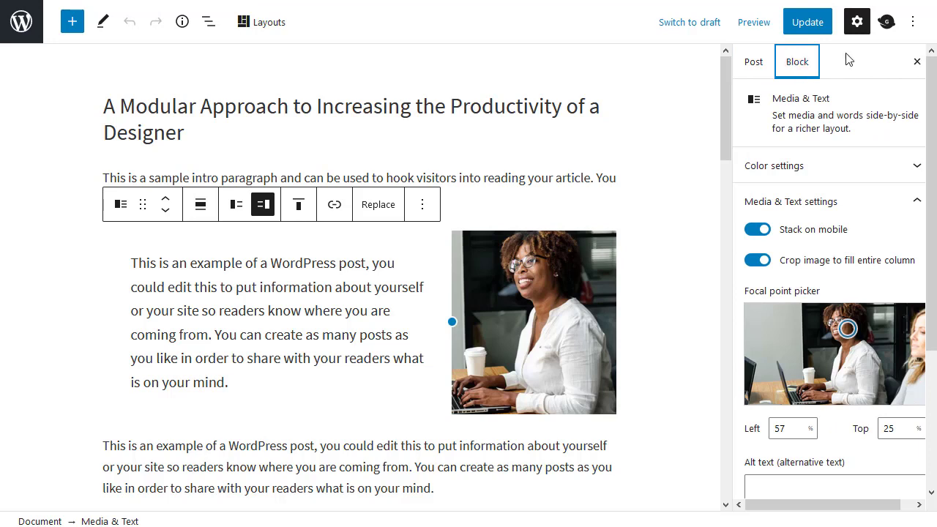
- Compare the Genesis settings for breadcrumbs, images and layout with the general editor settings
click(887, 24)
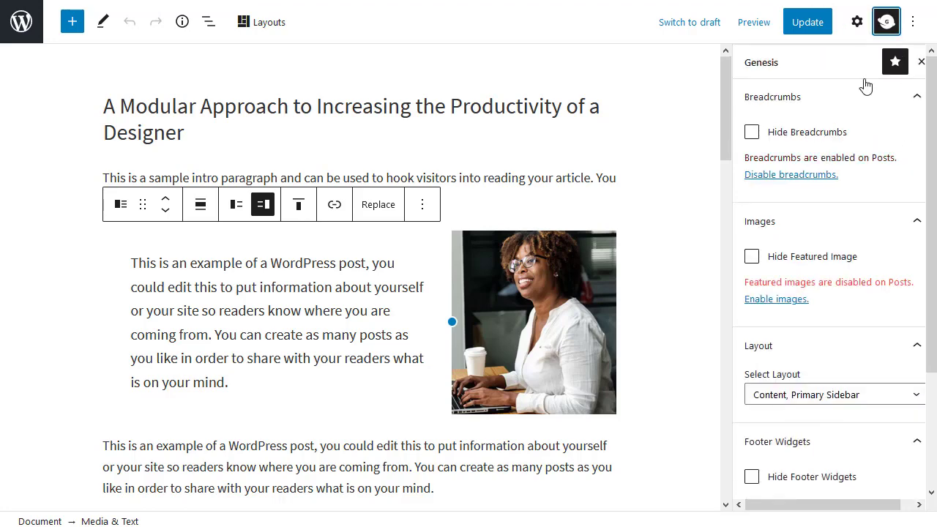
click(857, 24)
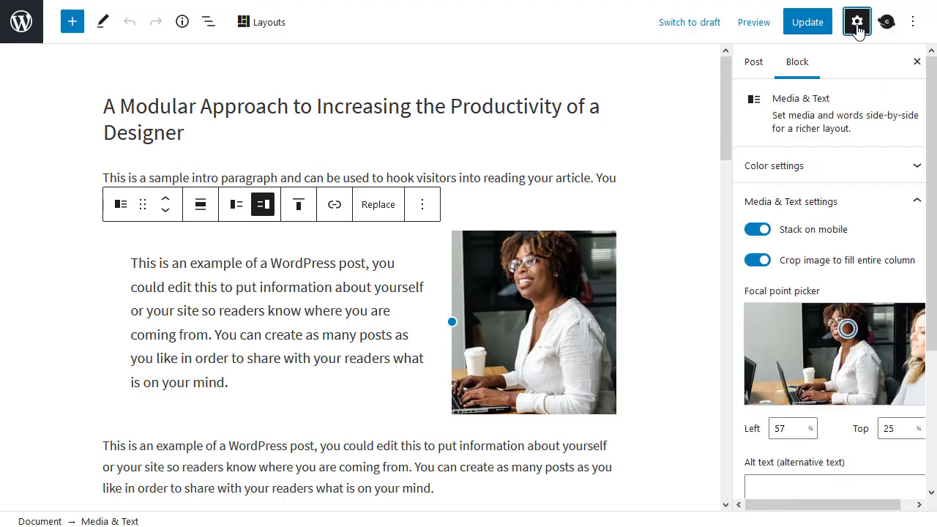
click(885, 24)
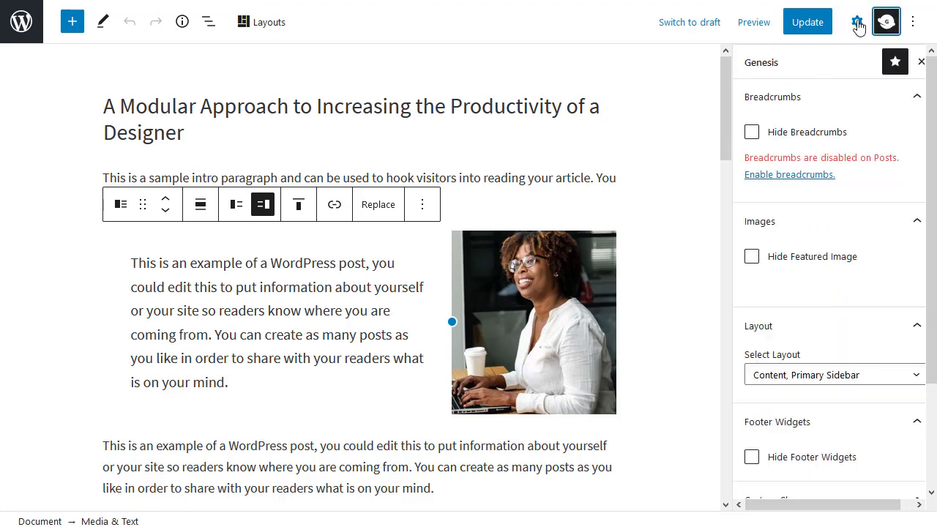
- Return to the general editor settings and review the post-level options down to the featured image, excerpt and discussion
click(857, 22)
click(753, 65)
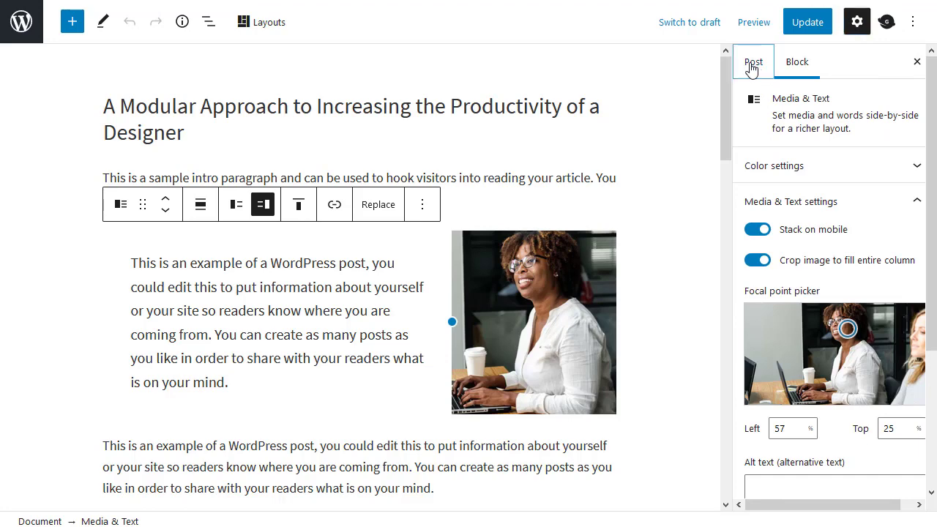
click(798, 65)
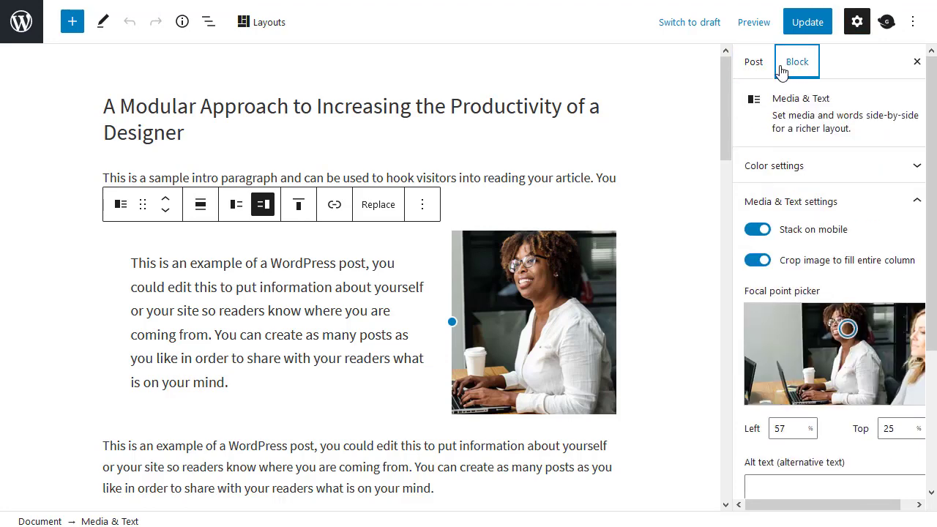
click(754, 64)
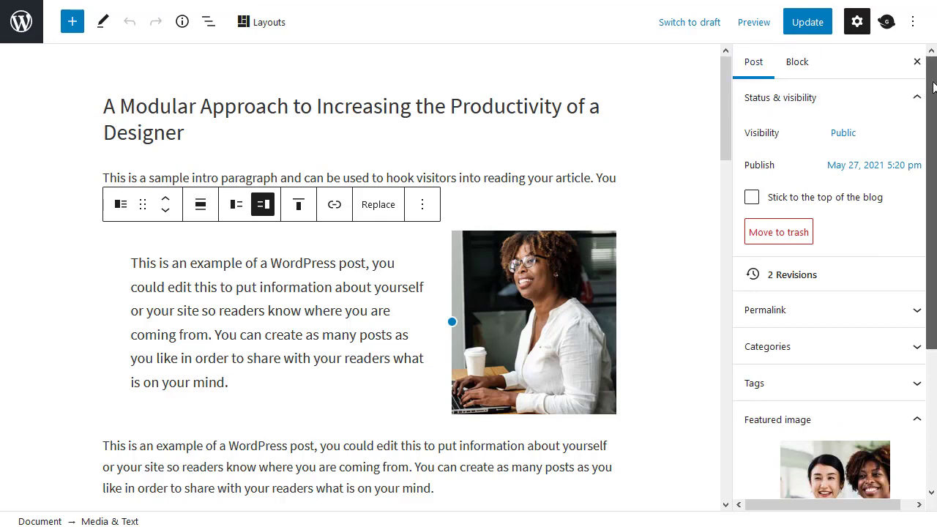
scroll(934, 86, down, 2)
scroll(934, 73, down, 2)
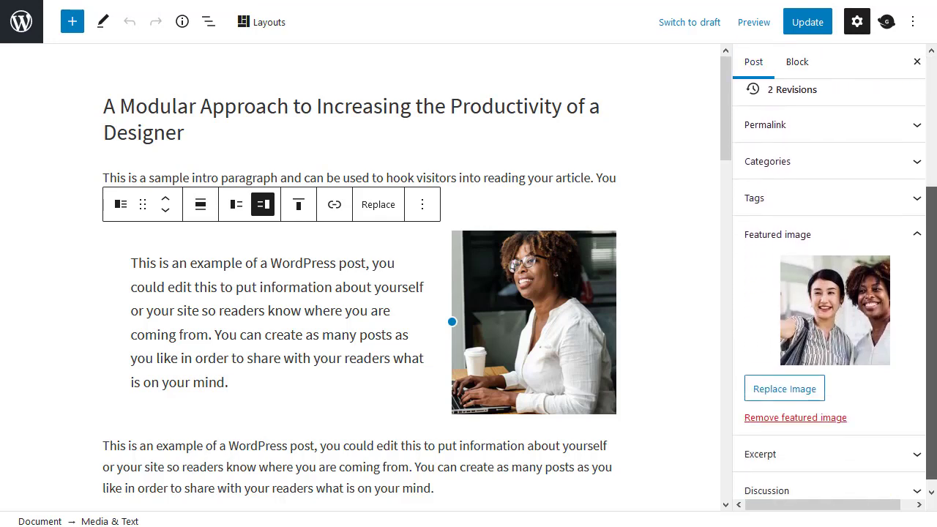
scroll(934, 66, up, 4)
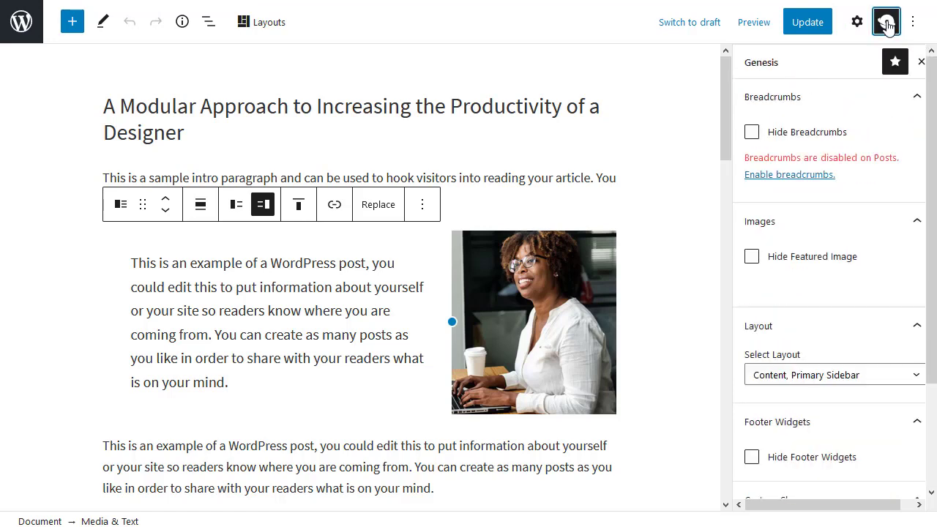
- View the post's Genesis settings and the choices available for its layout, leaving the layout as it is
click(887, 27)
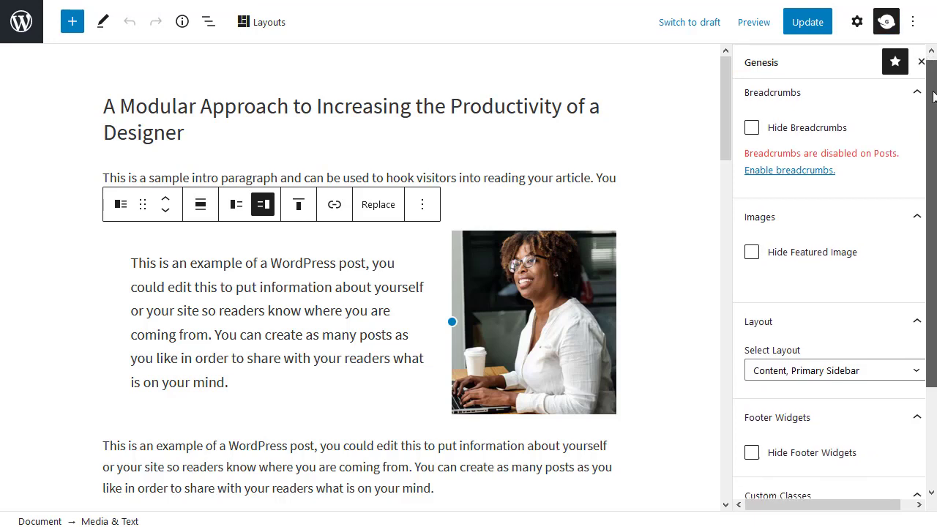
drag(933, 91, 936, 206)
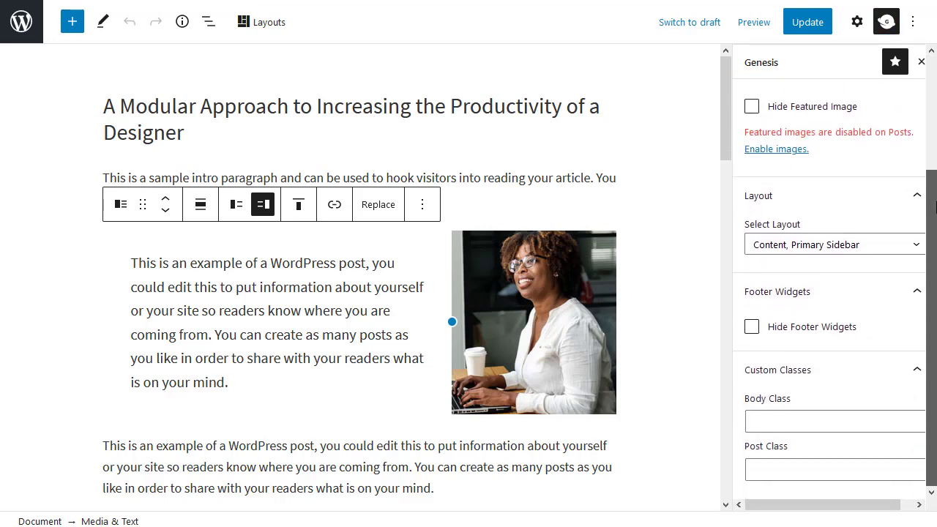
click(768, 250)
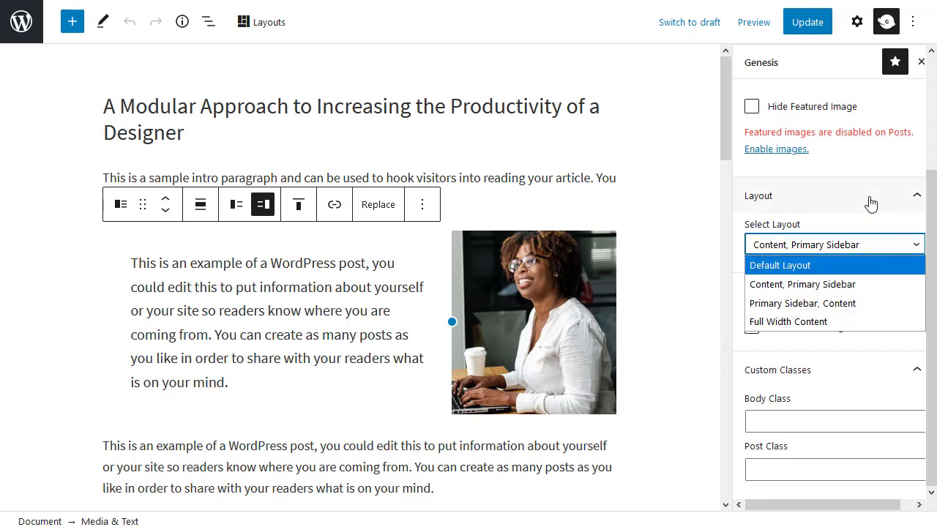
click(814, 229)
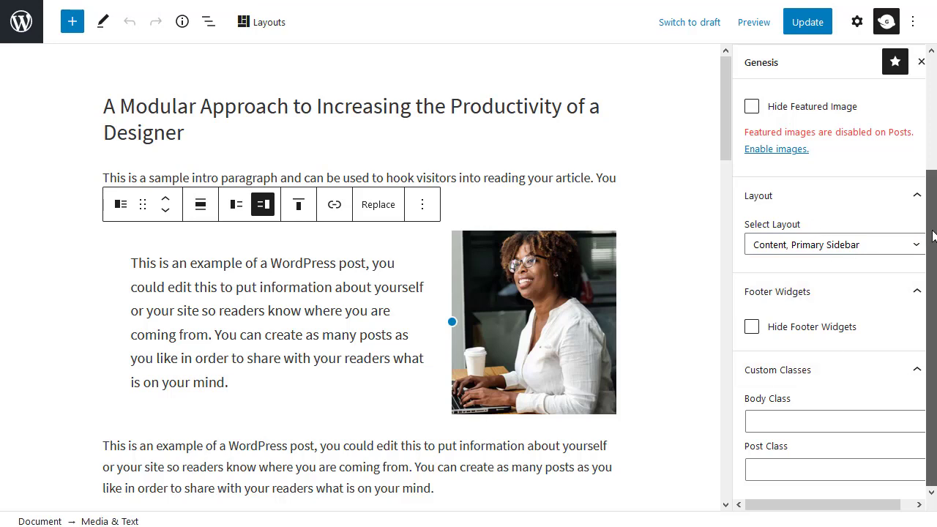
drag(931, 222, 931, 103)
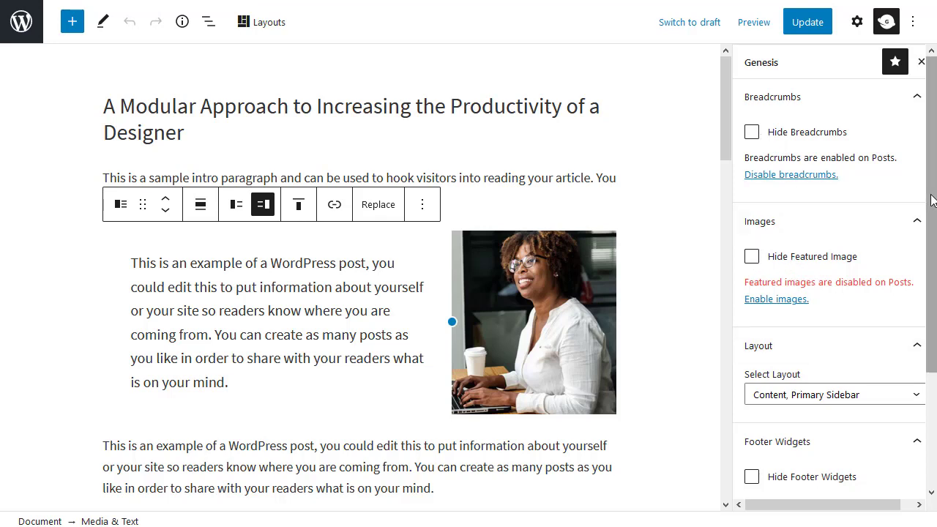
- Examine the post's Genesis footer widgets option and the custom body class and post class fields
scroll(931, 199, down, 3)
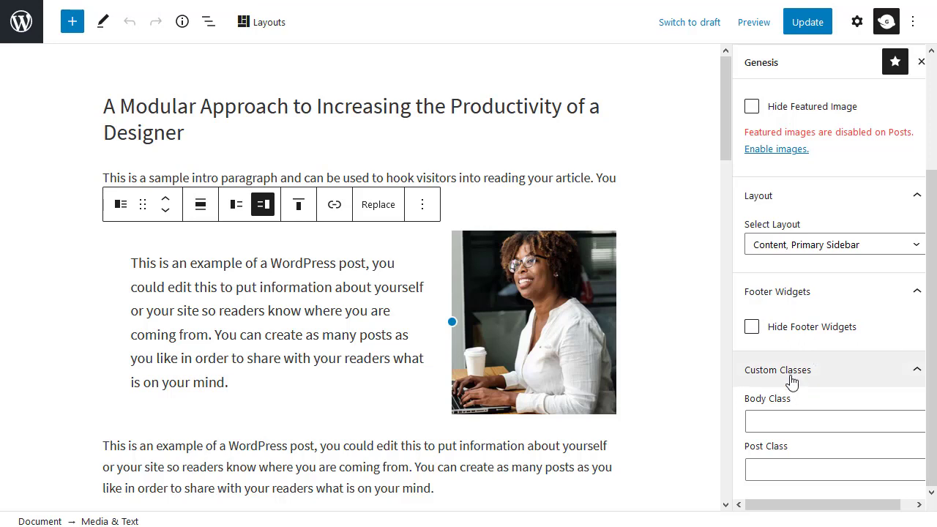
click(768, 419)
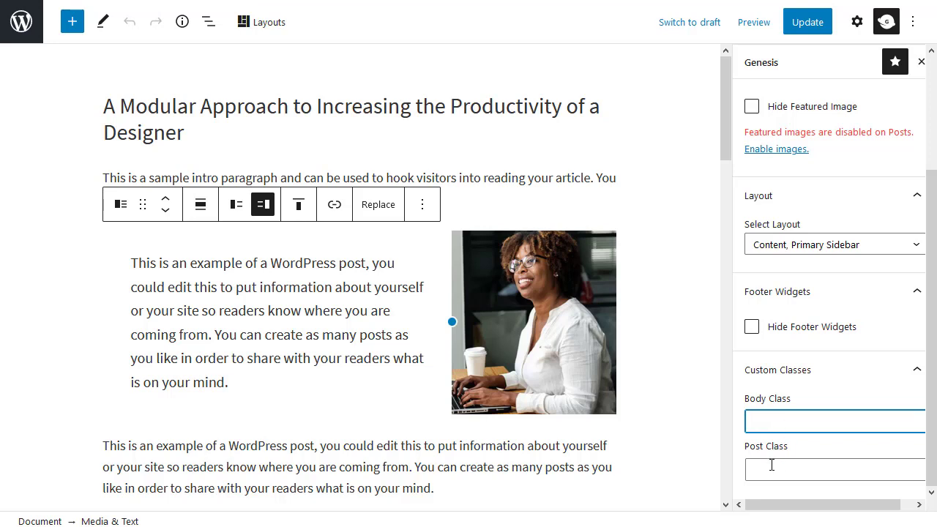
click(772, 466)
click(794, 419)
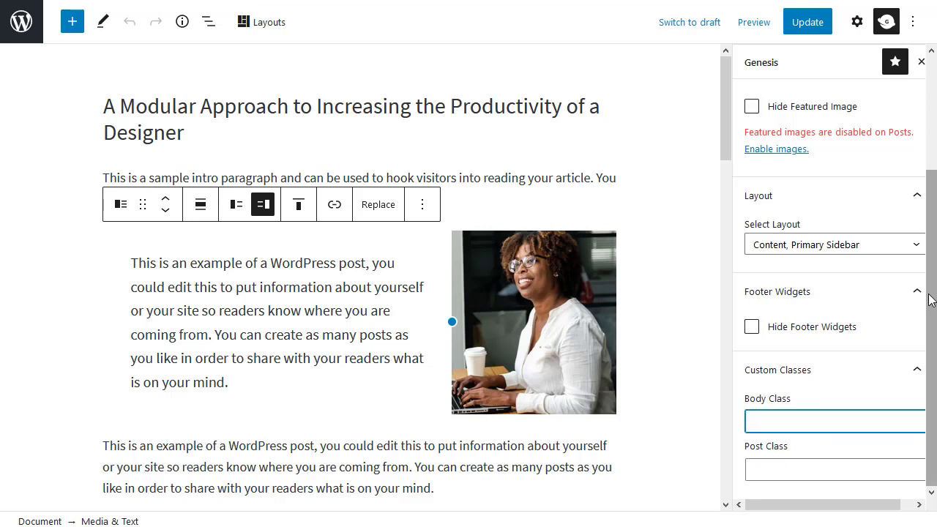
scroll(929, 300, up, 2)
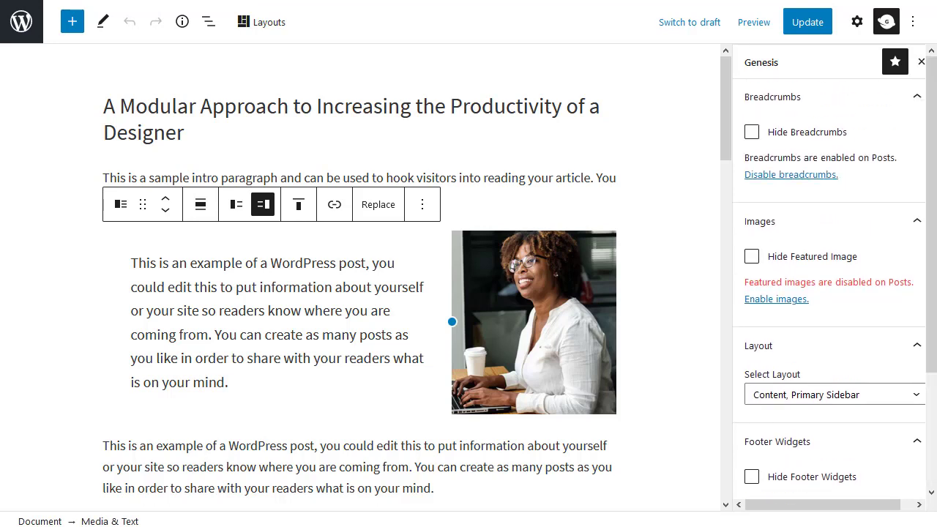
- Open the site's Home page for editing and compare its general page settings with its Genesis settings
click(22, 20)
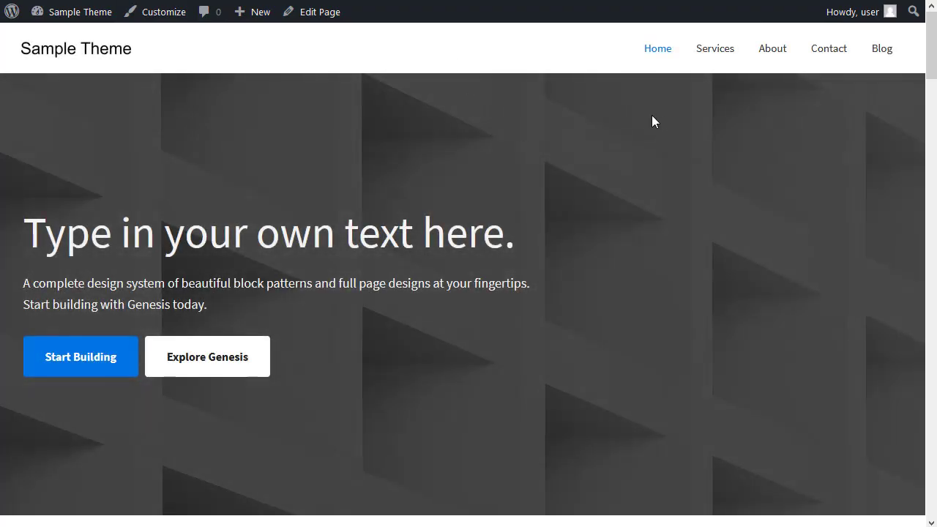
click(322, 13)
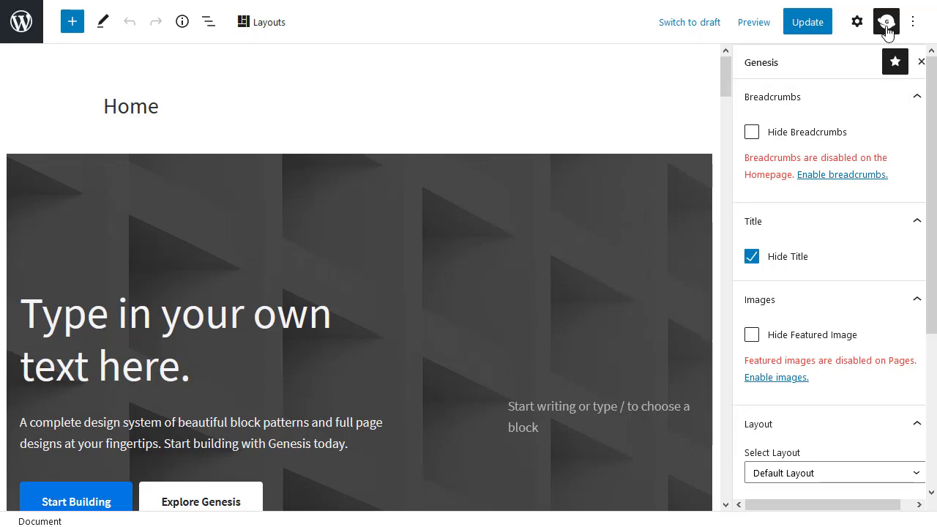
click(857, 26)
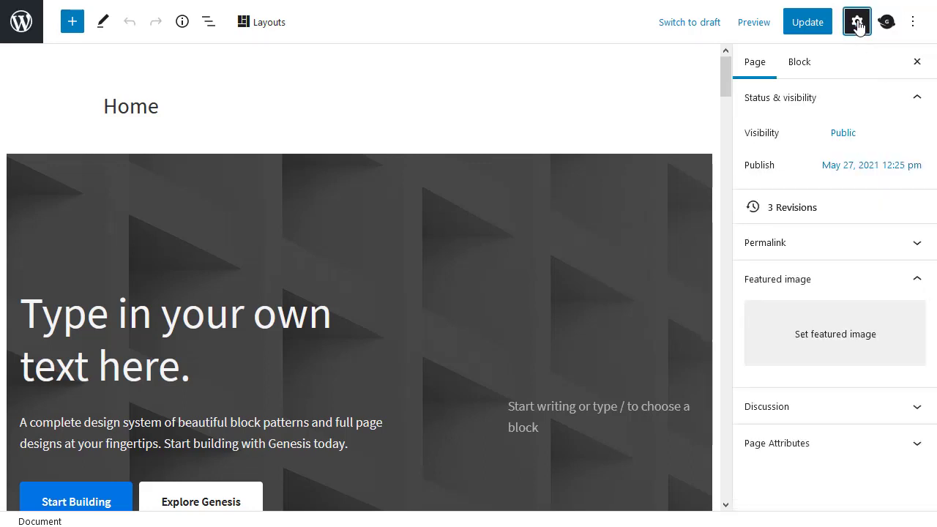
click(885, 22)
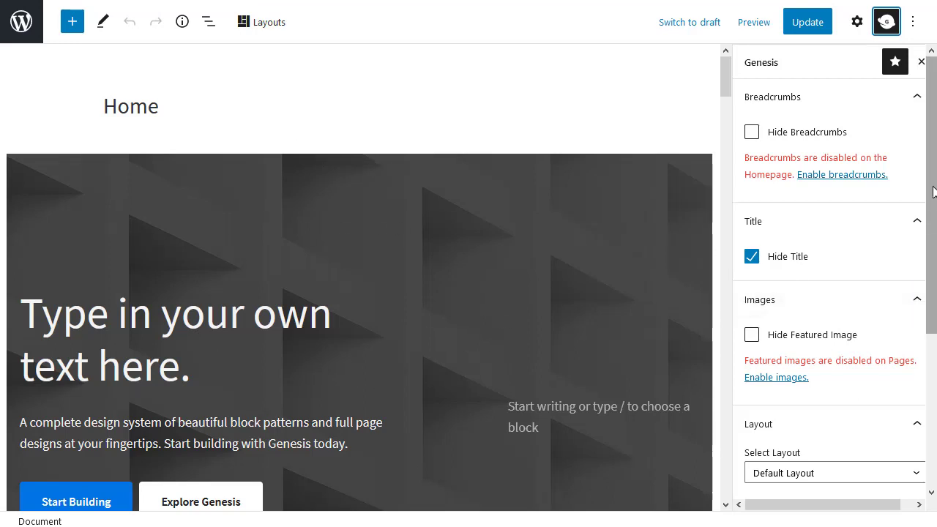
drag(932, 157, 935, 101)
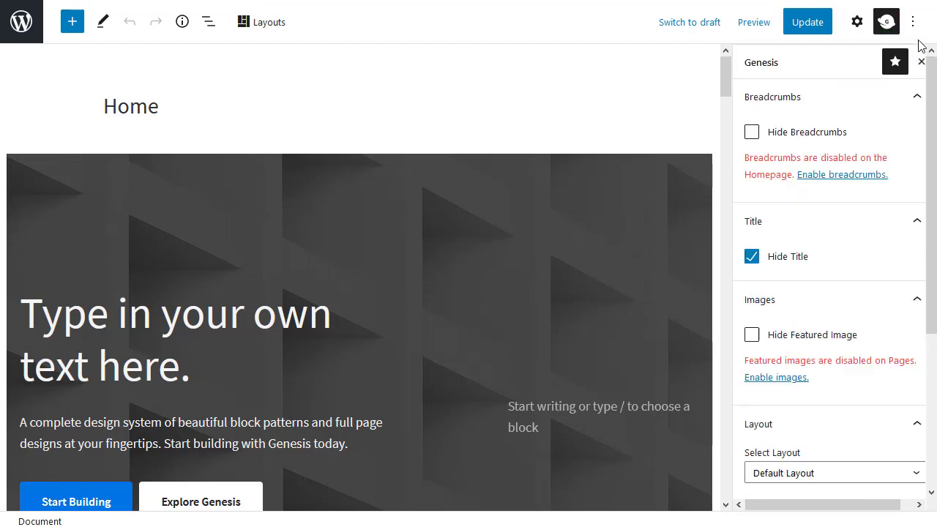
- Return to the Home page's general settings and expand the discussion options to review them with the featured image setting
click(855, 23)
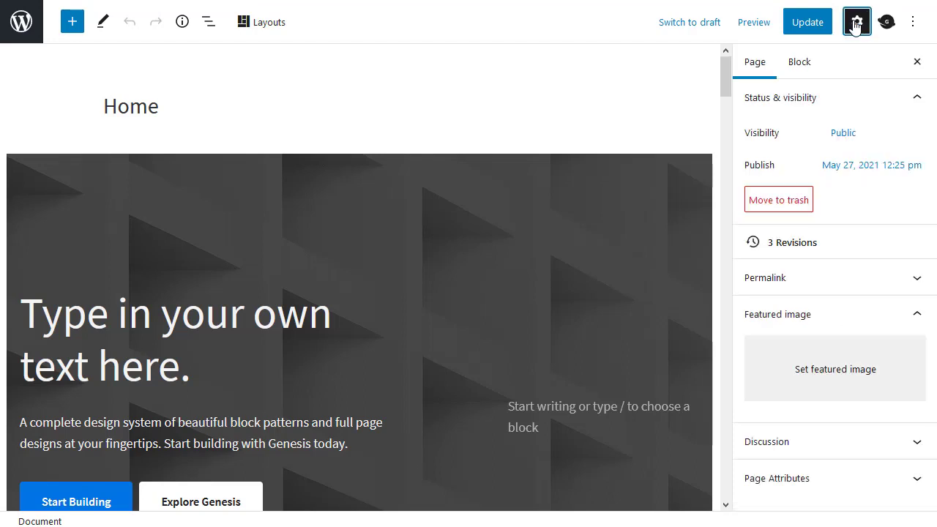
click(915, 446)
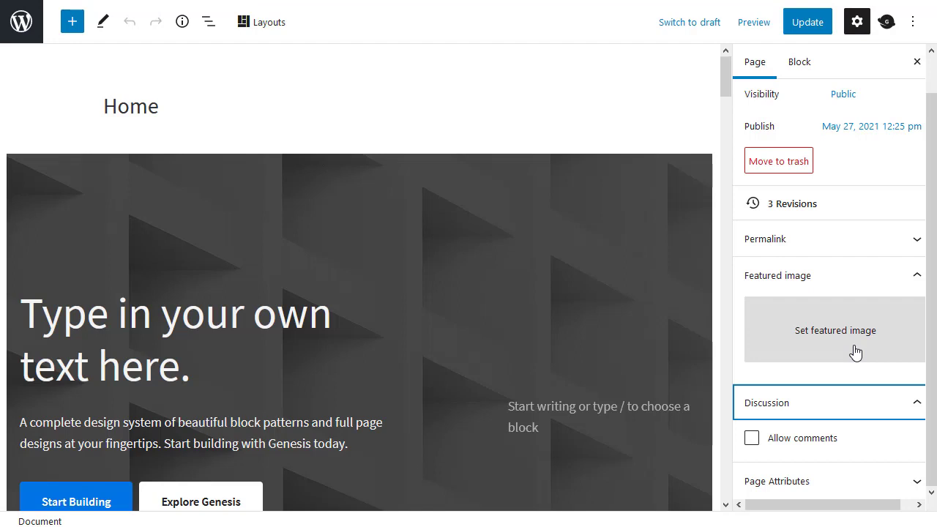
click(933, 228)
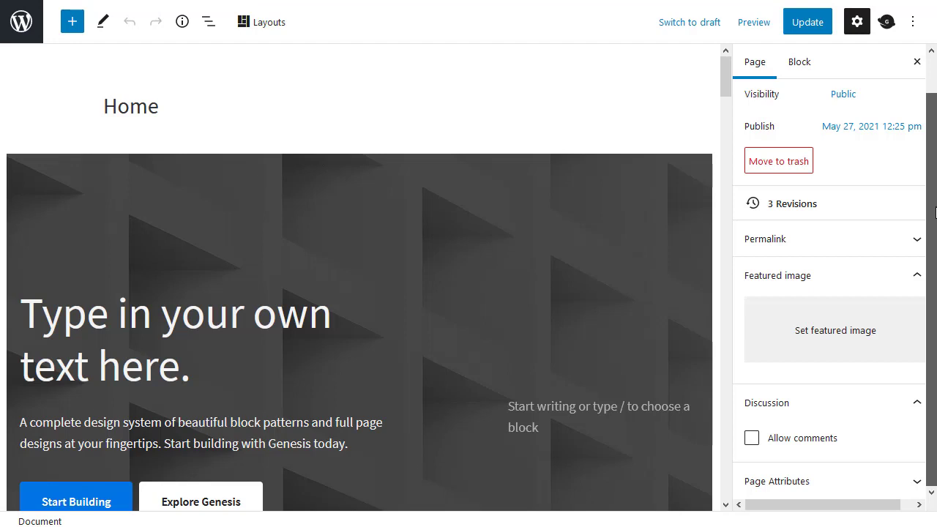
drag(935, 181, 935, 125)
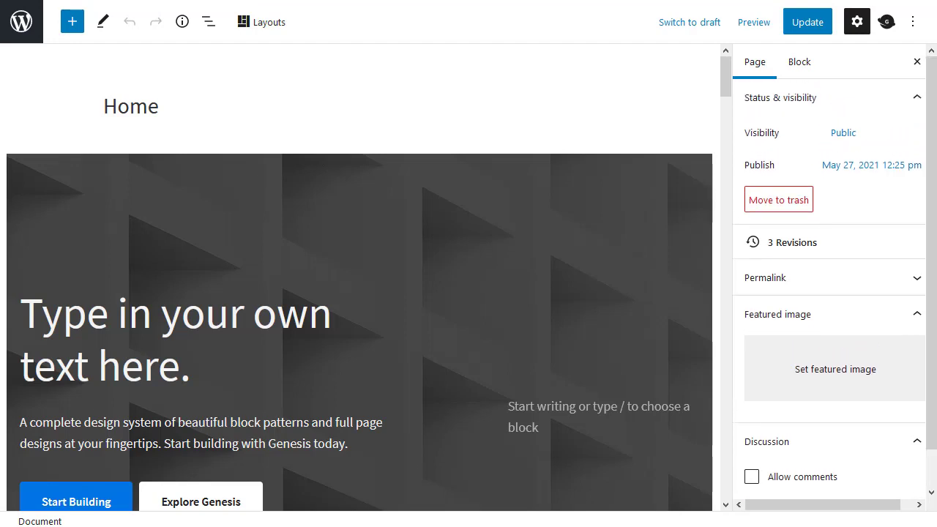
click(887, 23)
- Review the Theme SEO Settings and Scripts sections below the Home page content and collapse both
drag(727, 77, 727, 436)
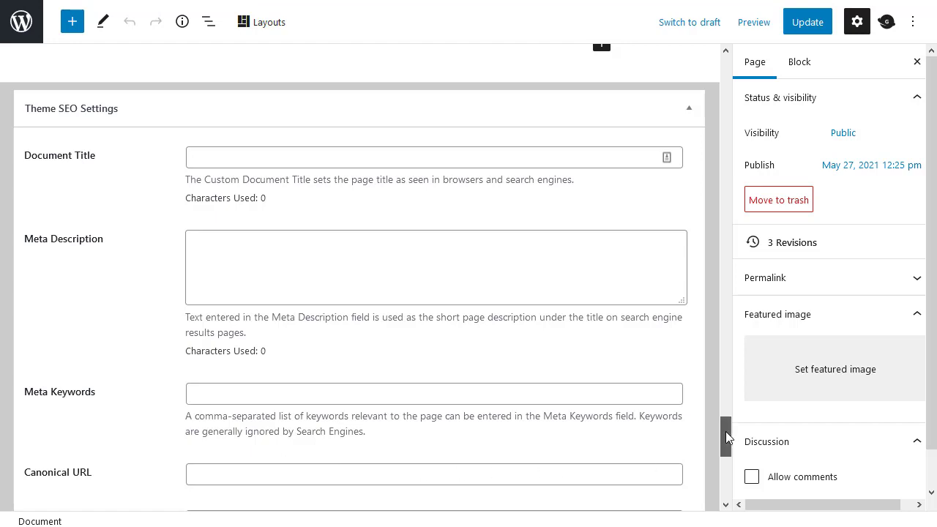
mouse_move(726, 437)
mouse_down()
mouse_move(728, 449)
mouse_move(728, 440)
mouse_up()
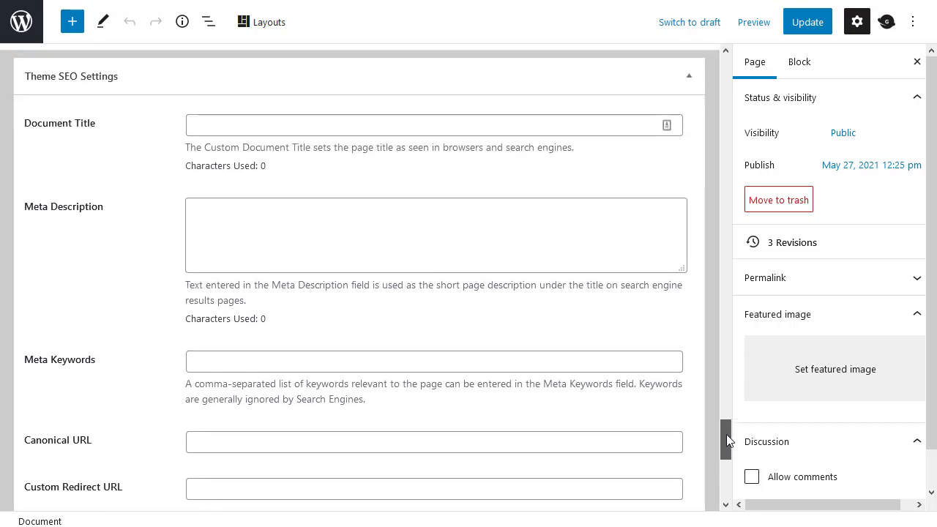
click(689, 78)
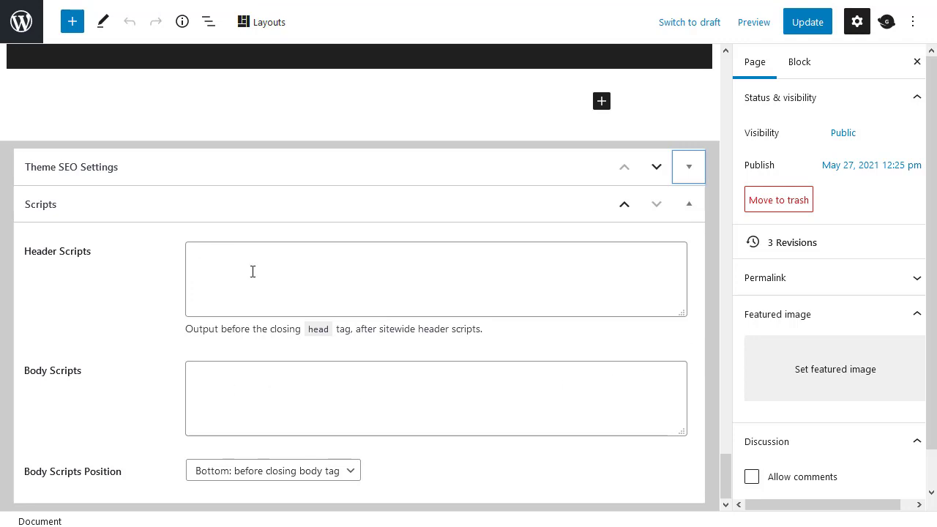
click(689, 204)
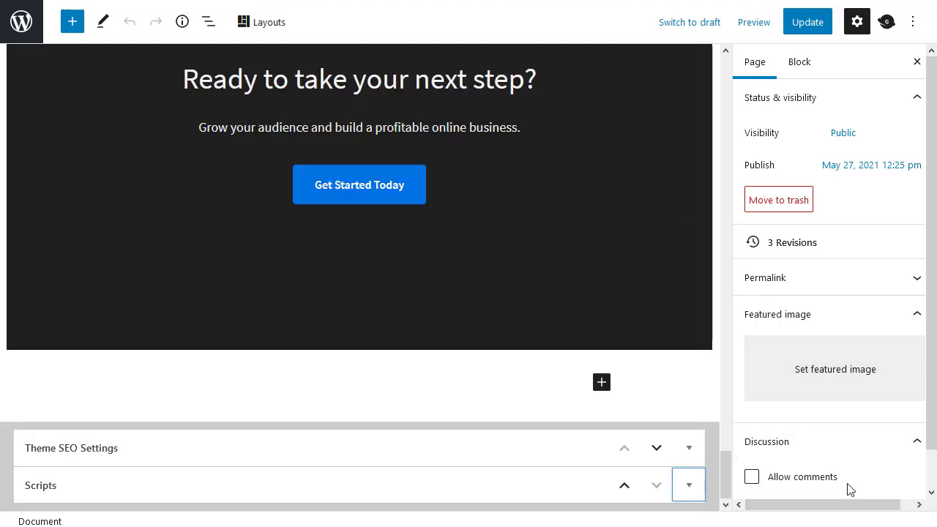
drag(725, 475, 727, 58)
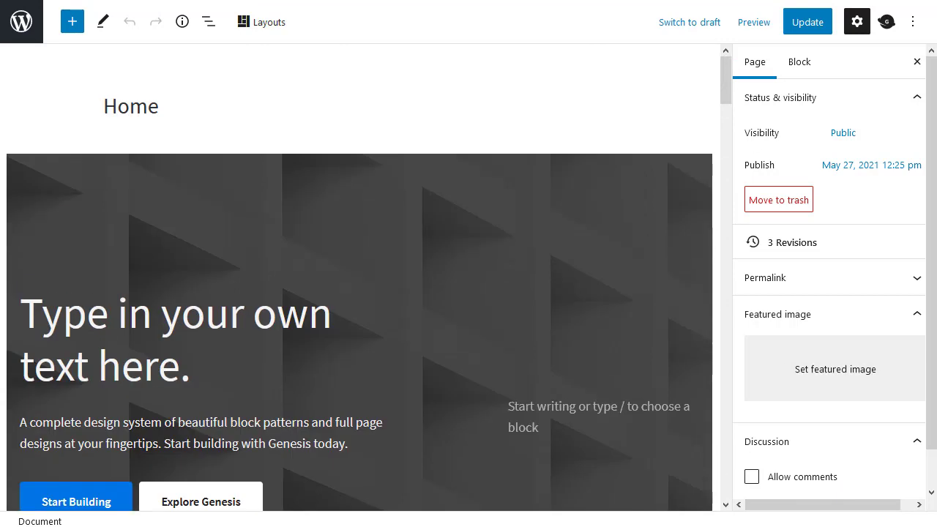
- Update the Home page and exit the editor to the list of all pages
click(807, 26)
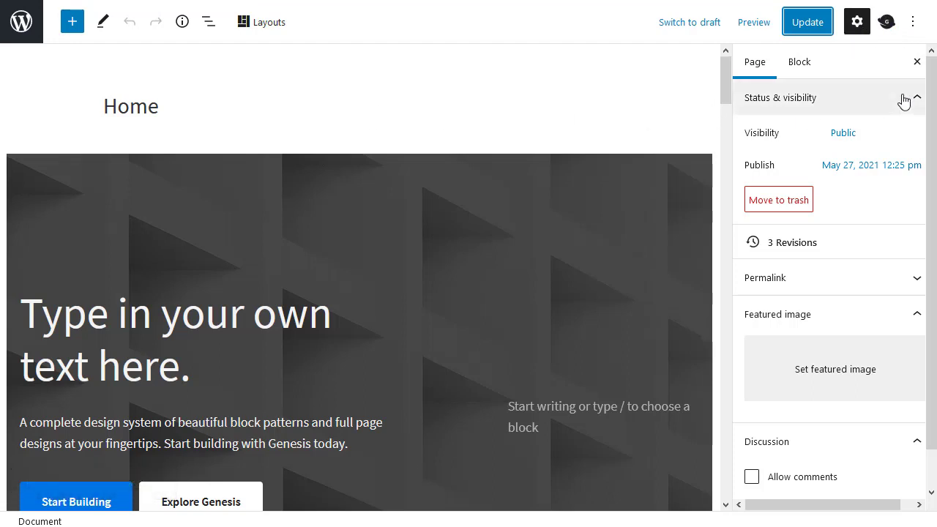
click(22, 22)
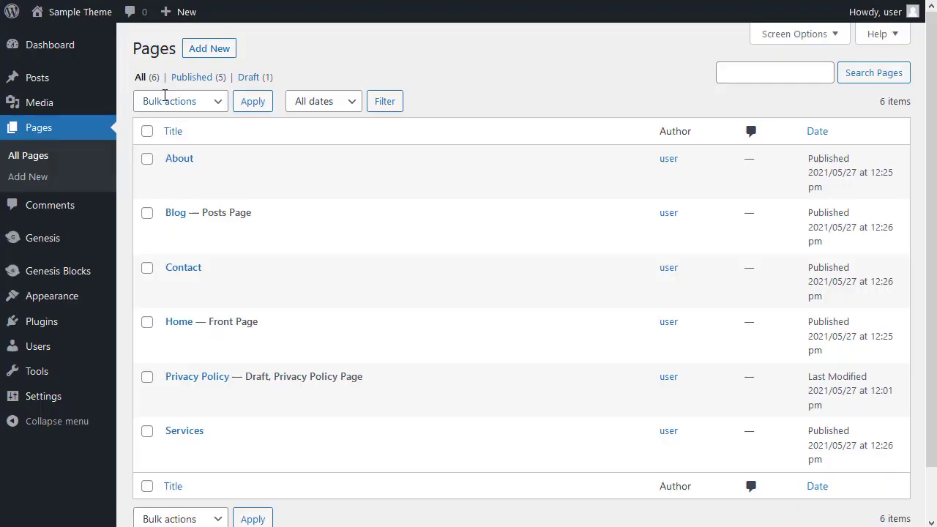
- Visit the live Home page, reopen it for editing and compare its Genesis settings with the page settings
click(58, 14)
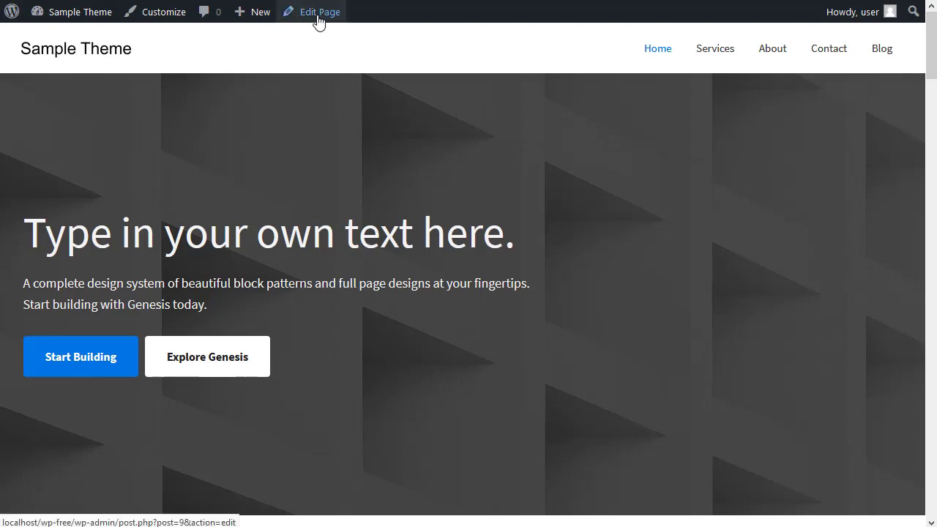
click(319, 17)
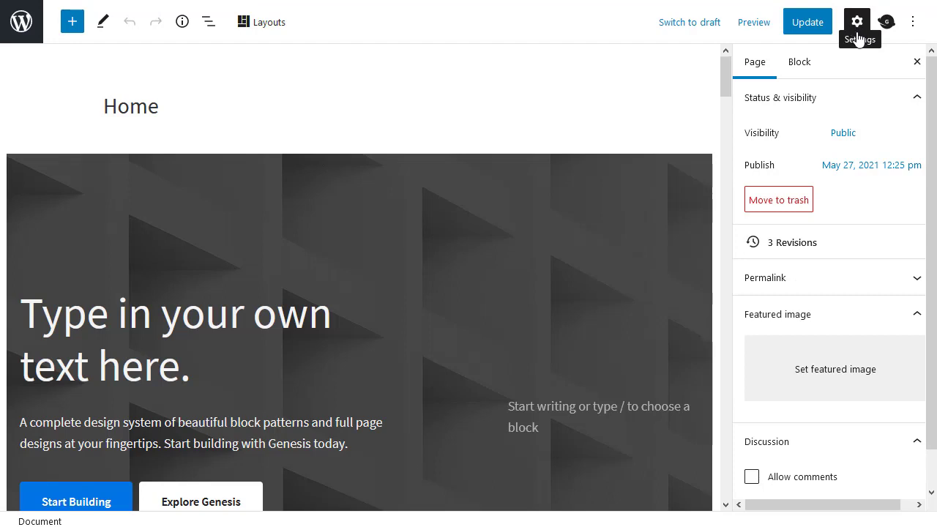
click(887, 22)
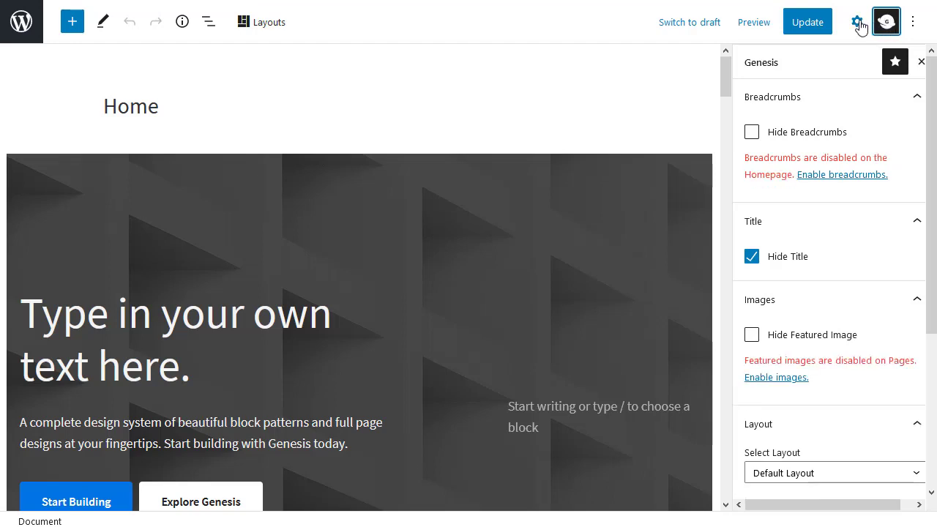
click(857, 22)
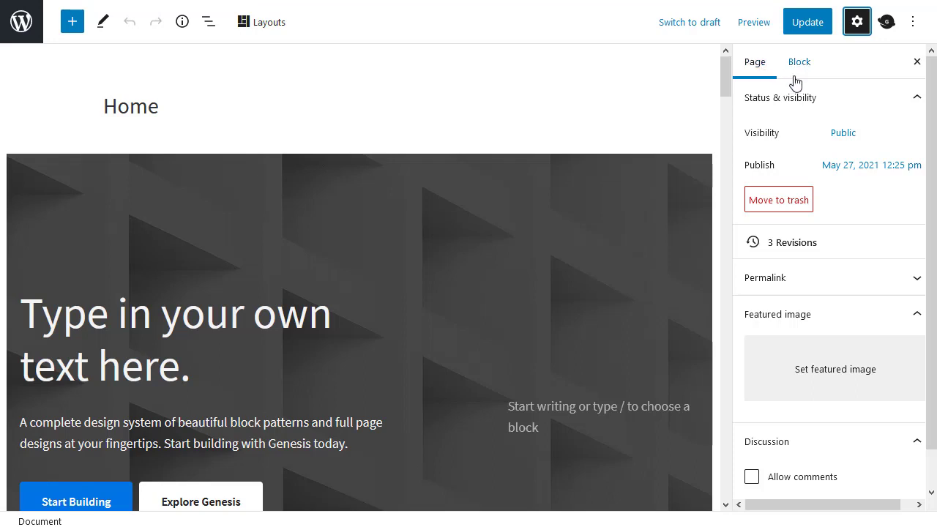
- Select the Advanced Columns block behind the hero text and compare its block settings with the page-level settings
click(681, 172)
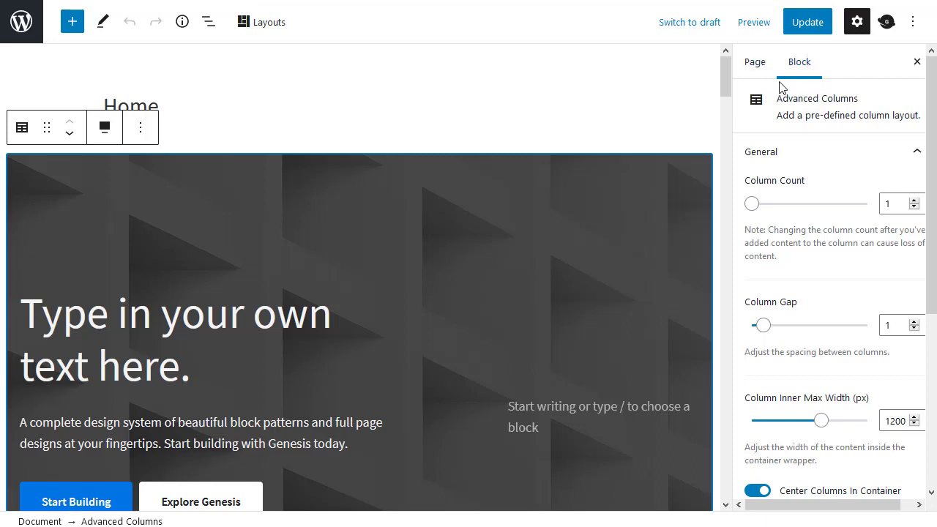
click(763, 71)
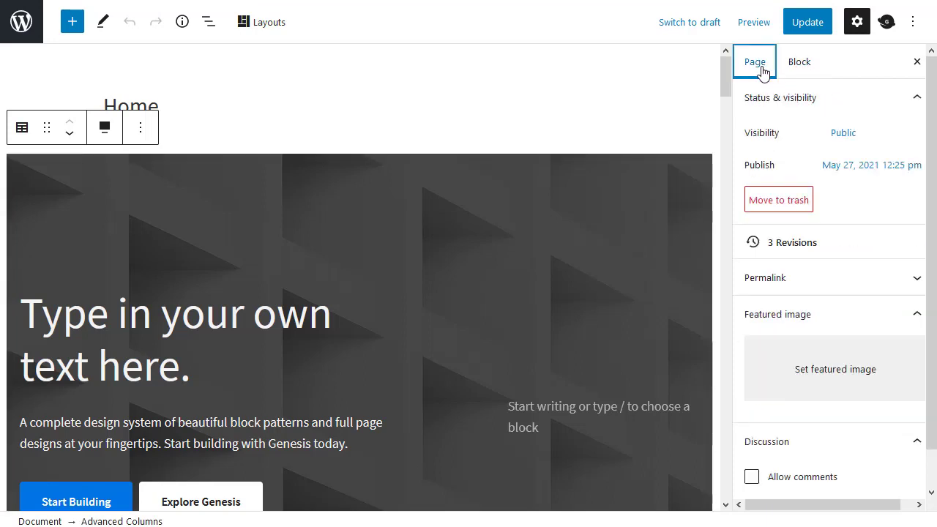
click(796, 62)
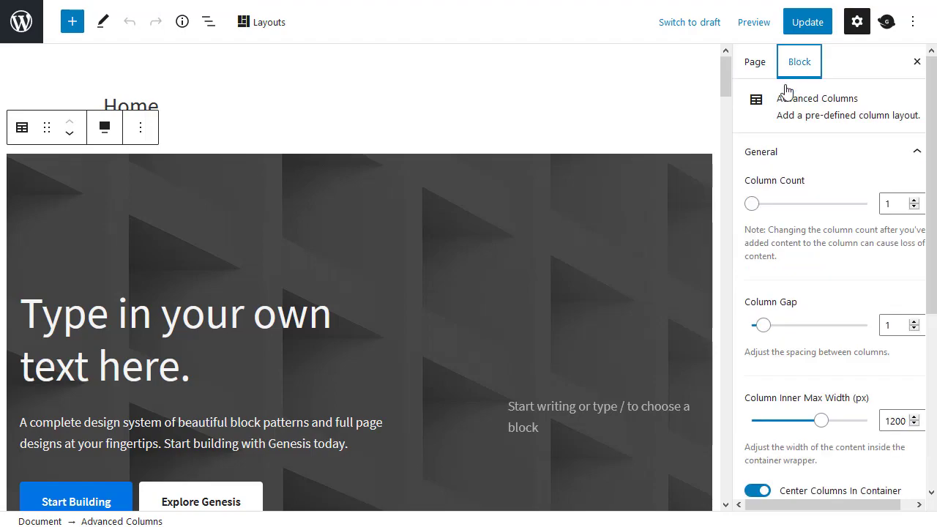